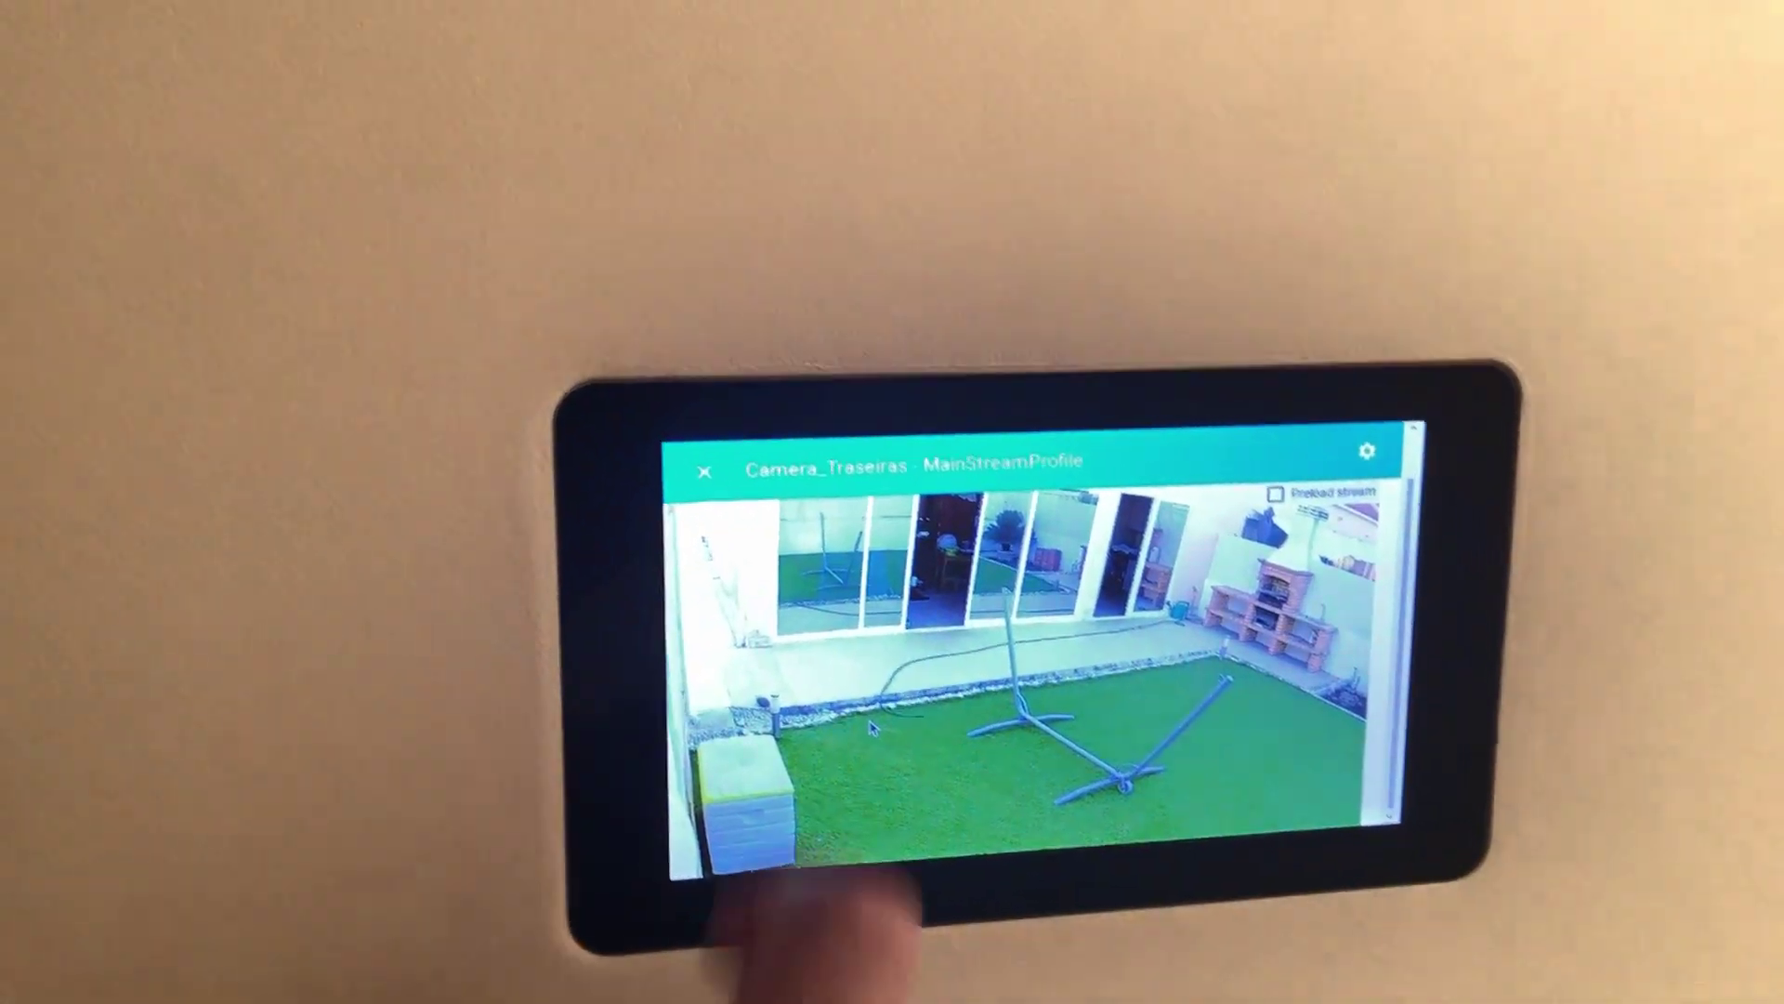
Close the camera view, switch the Quarto Miguel bedside lamp on, then off from its details.
click(633, 418)
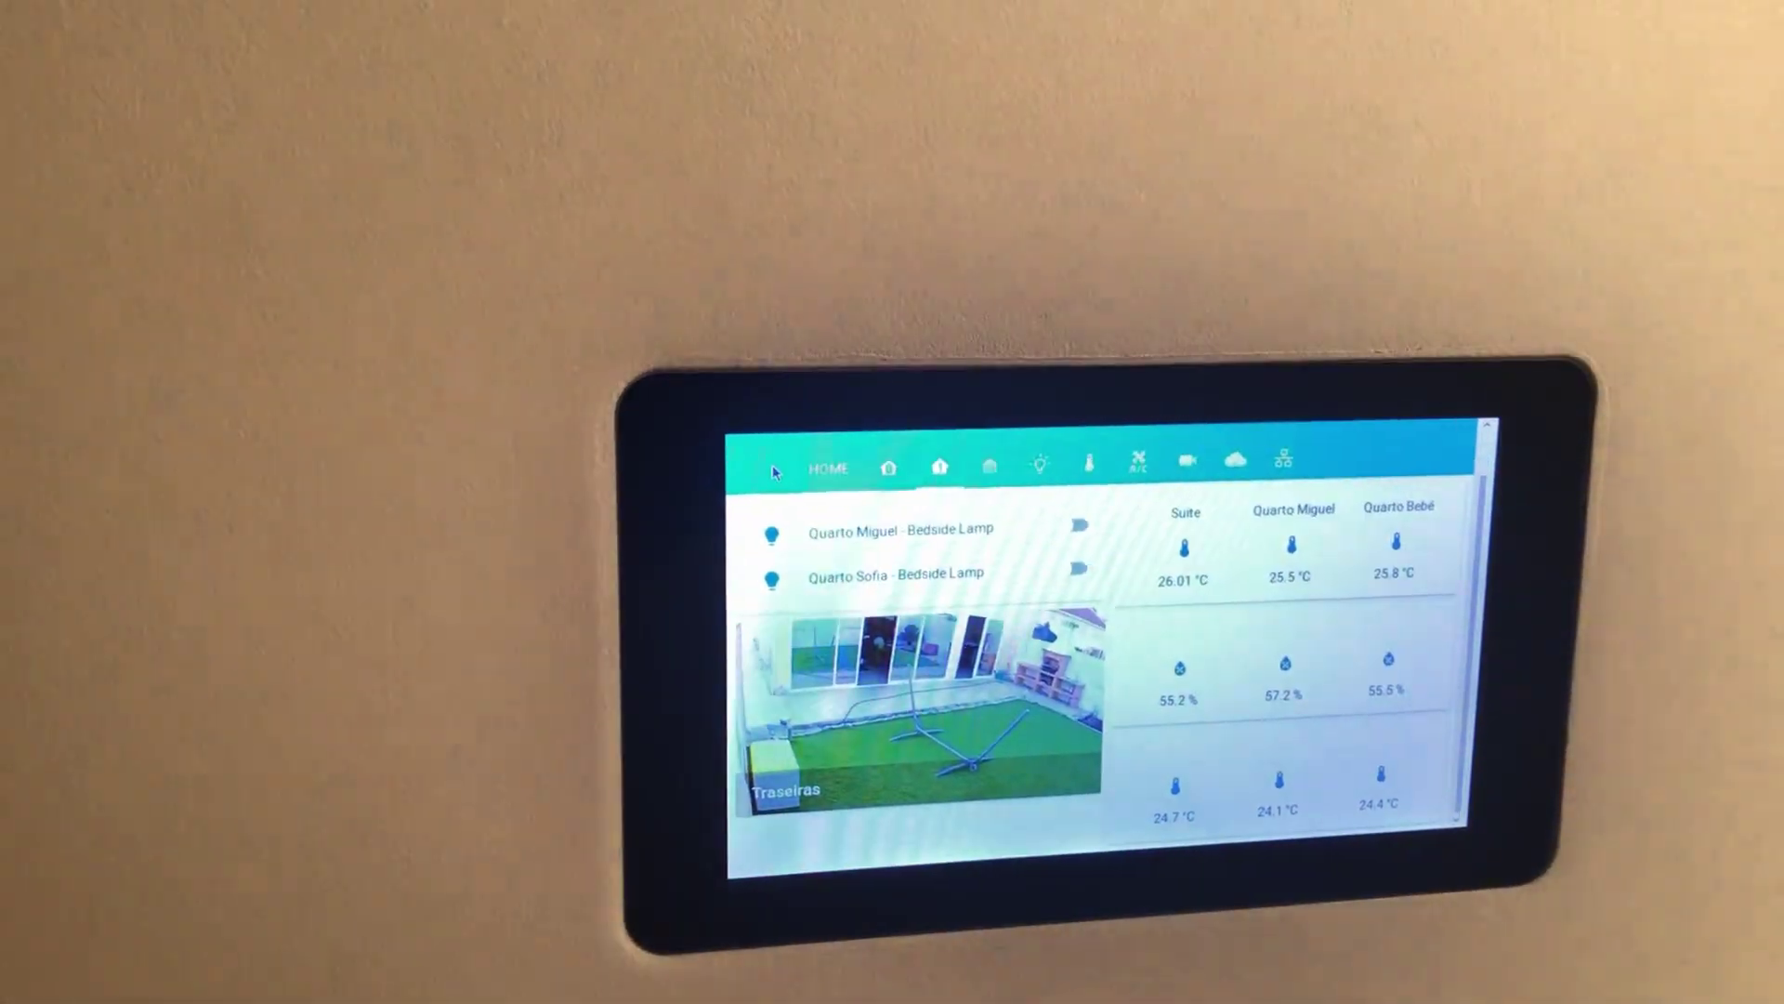
click(1079, 525)
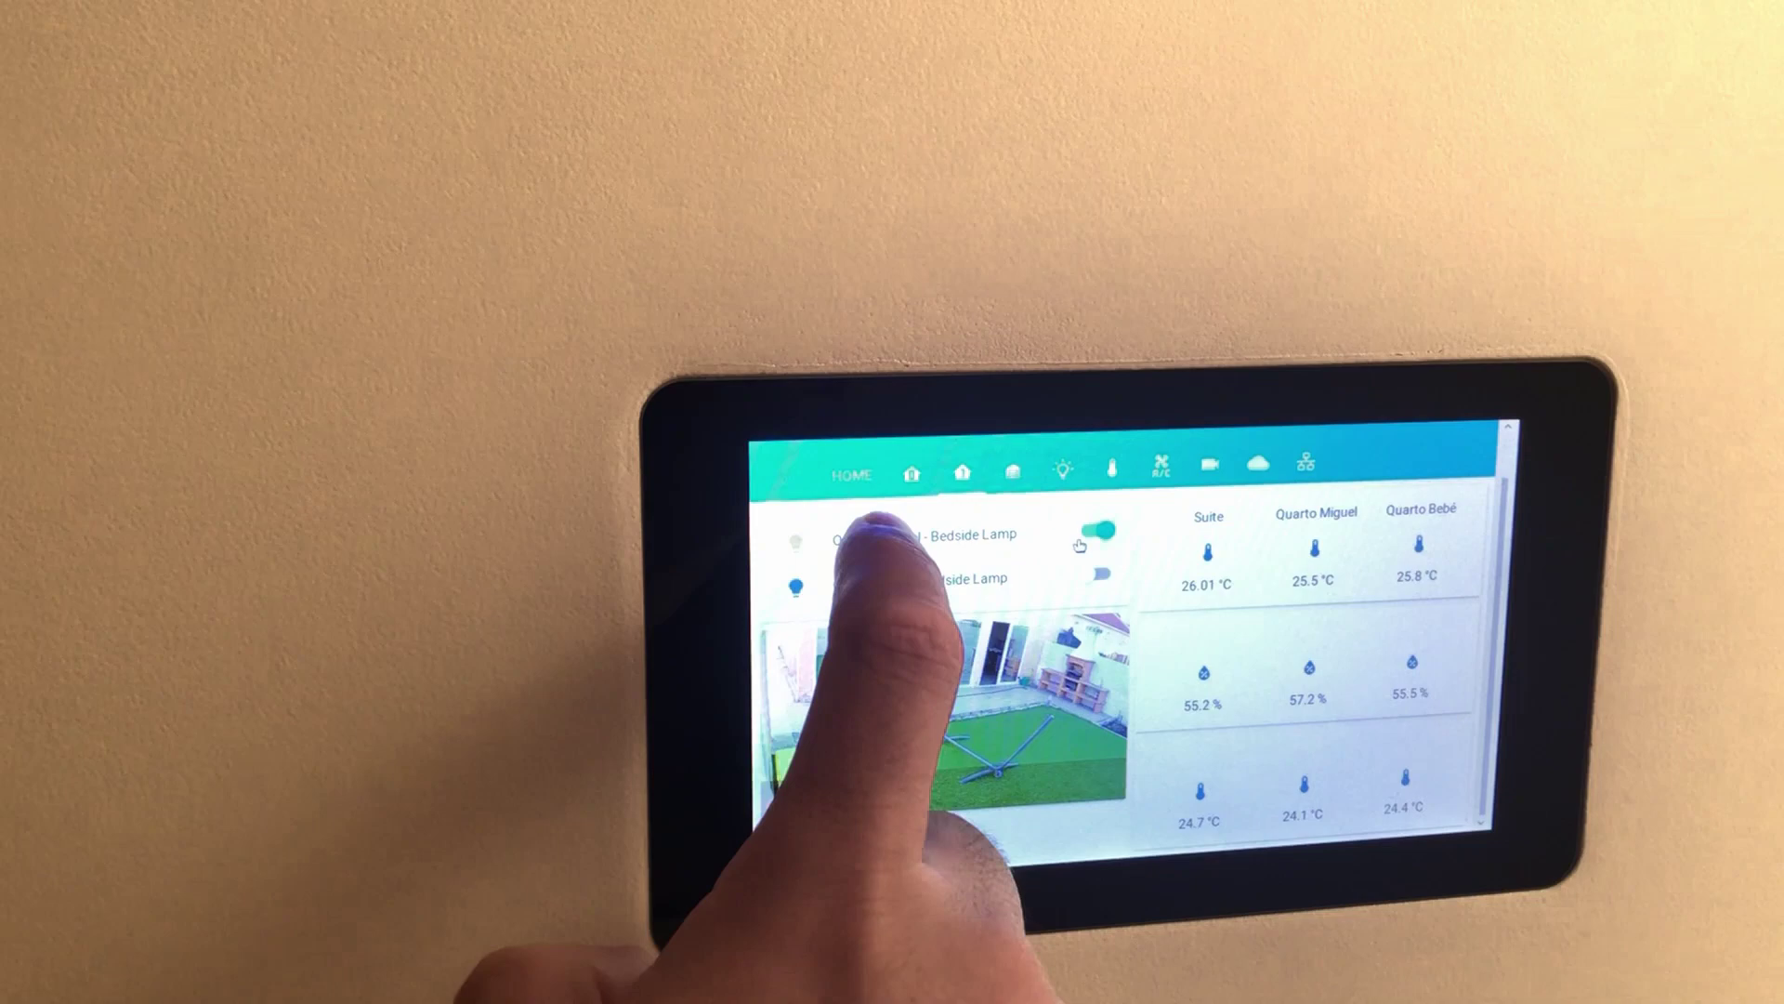
click(874, 536)
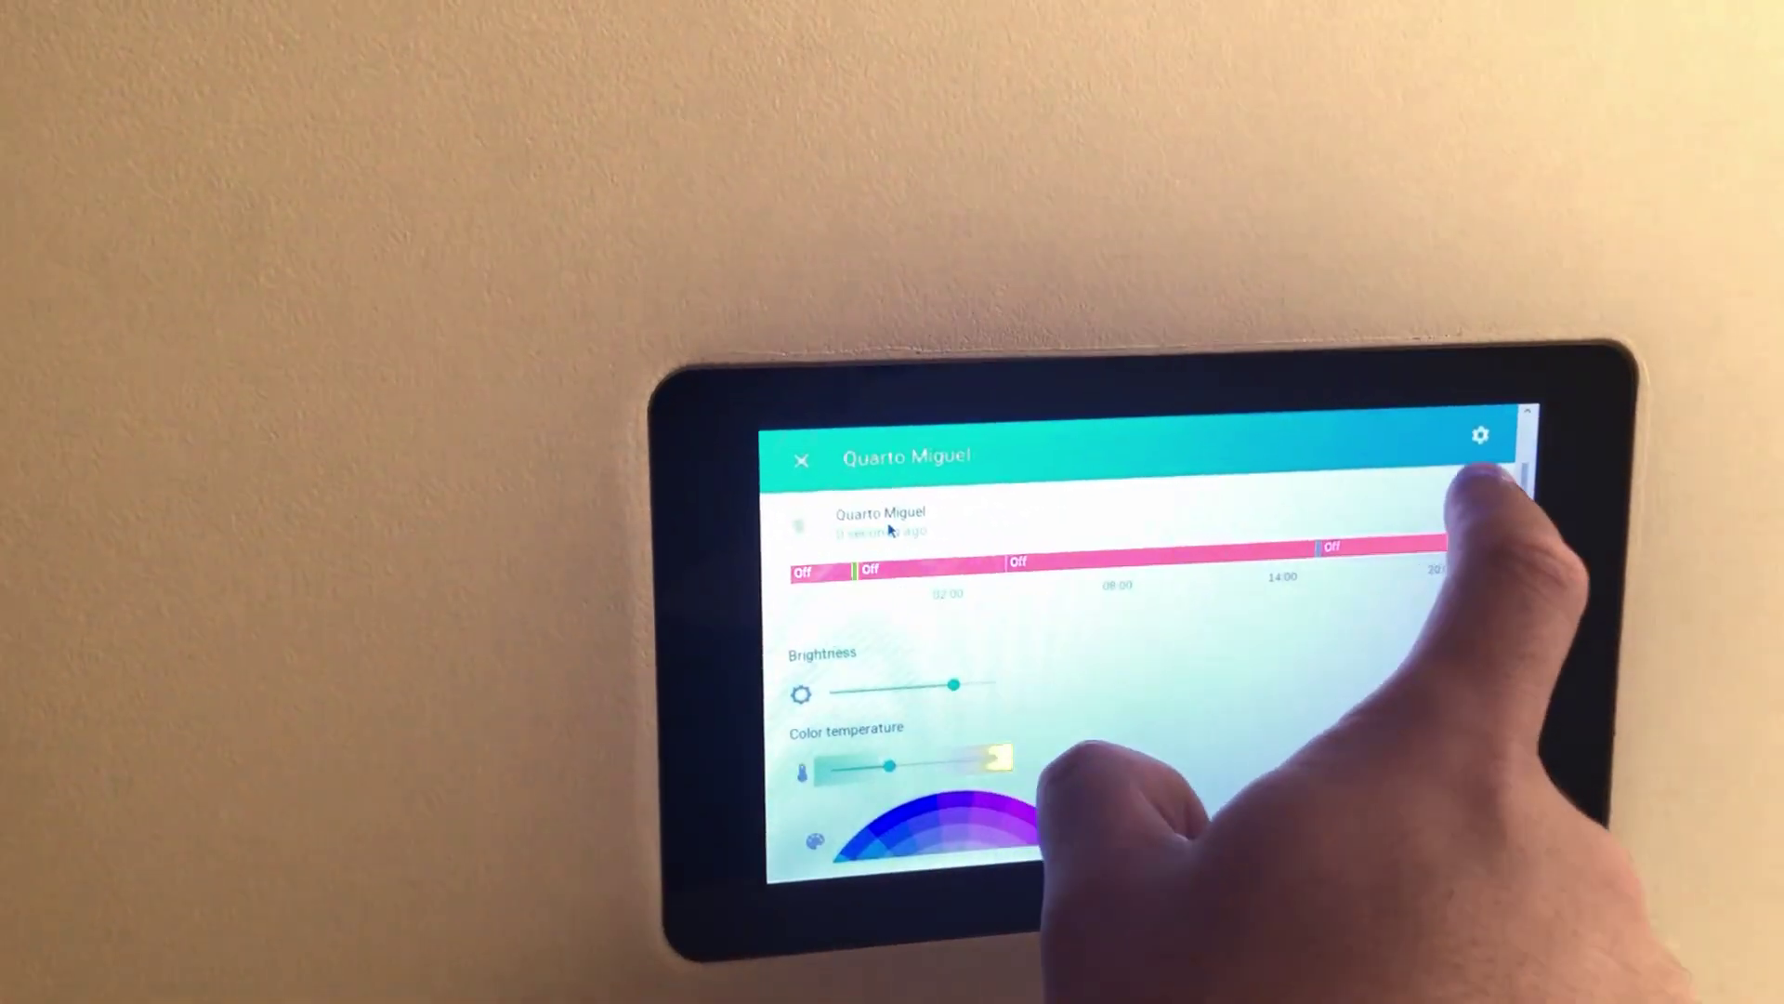
click(1434, 494)
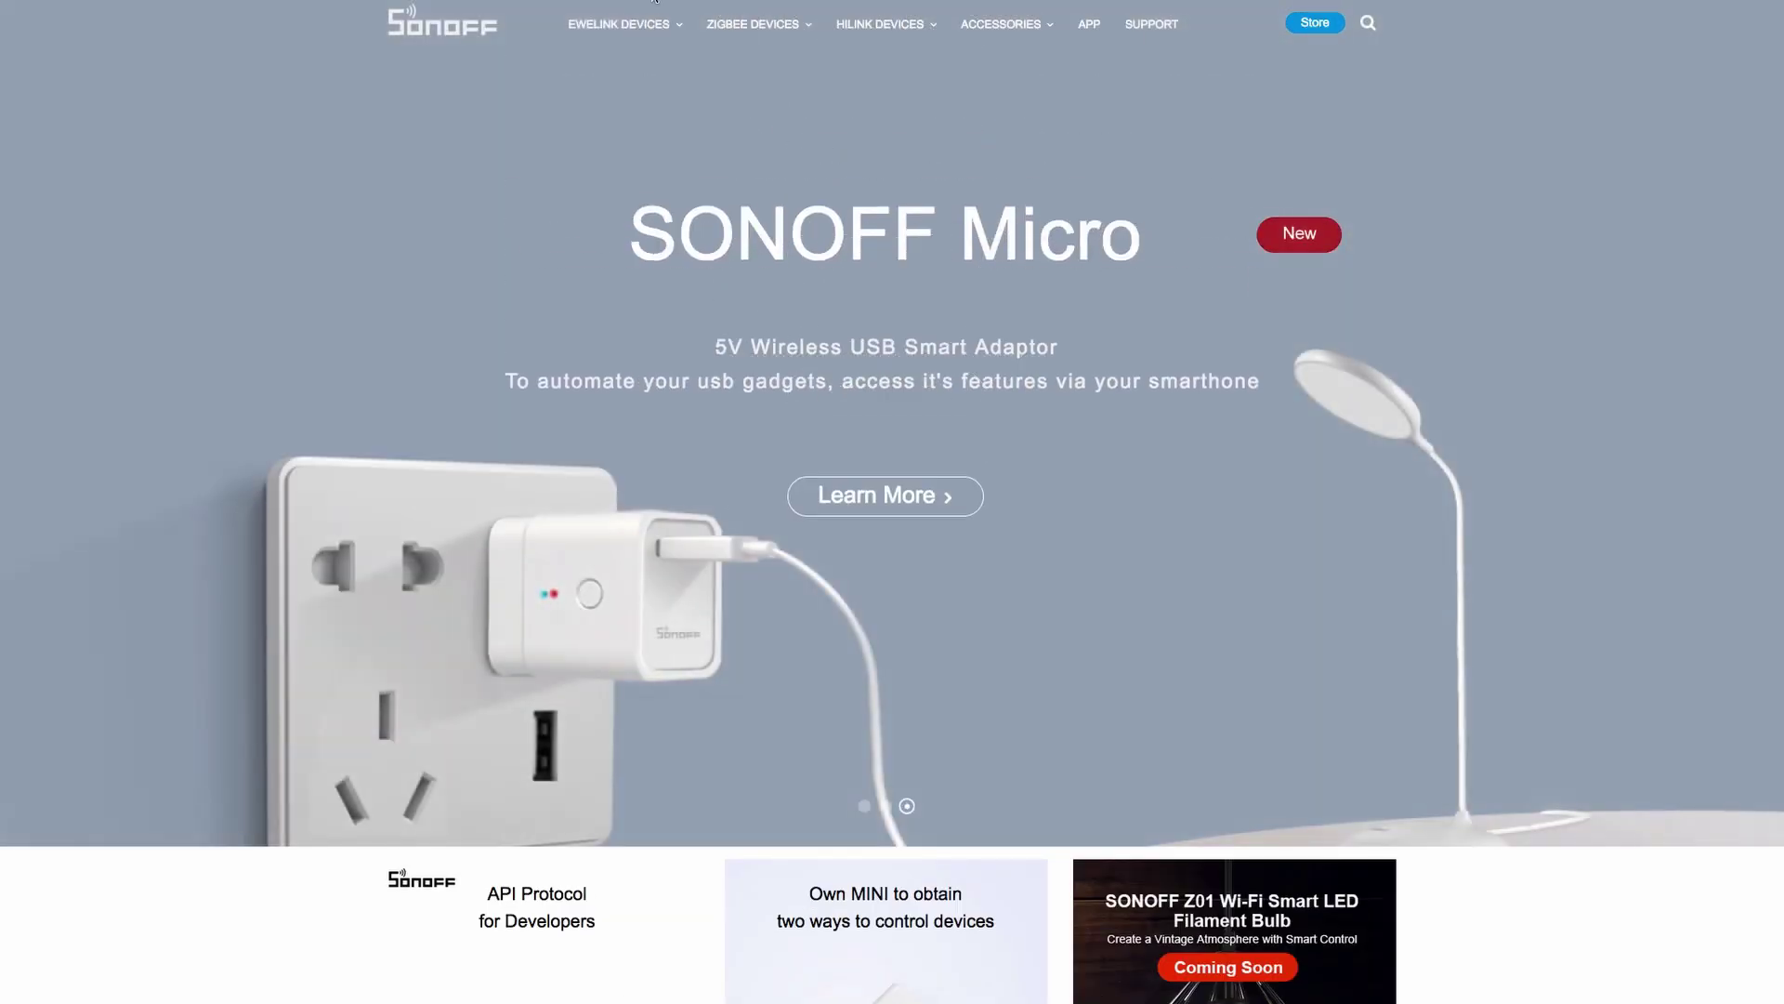
Browse the Wi-Fi DIY Smart Switches, Smart Wall Switches, Smart Plugs and Smart Lighting categories.
mouse_move(599, 25)
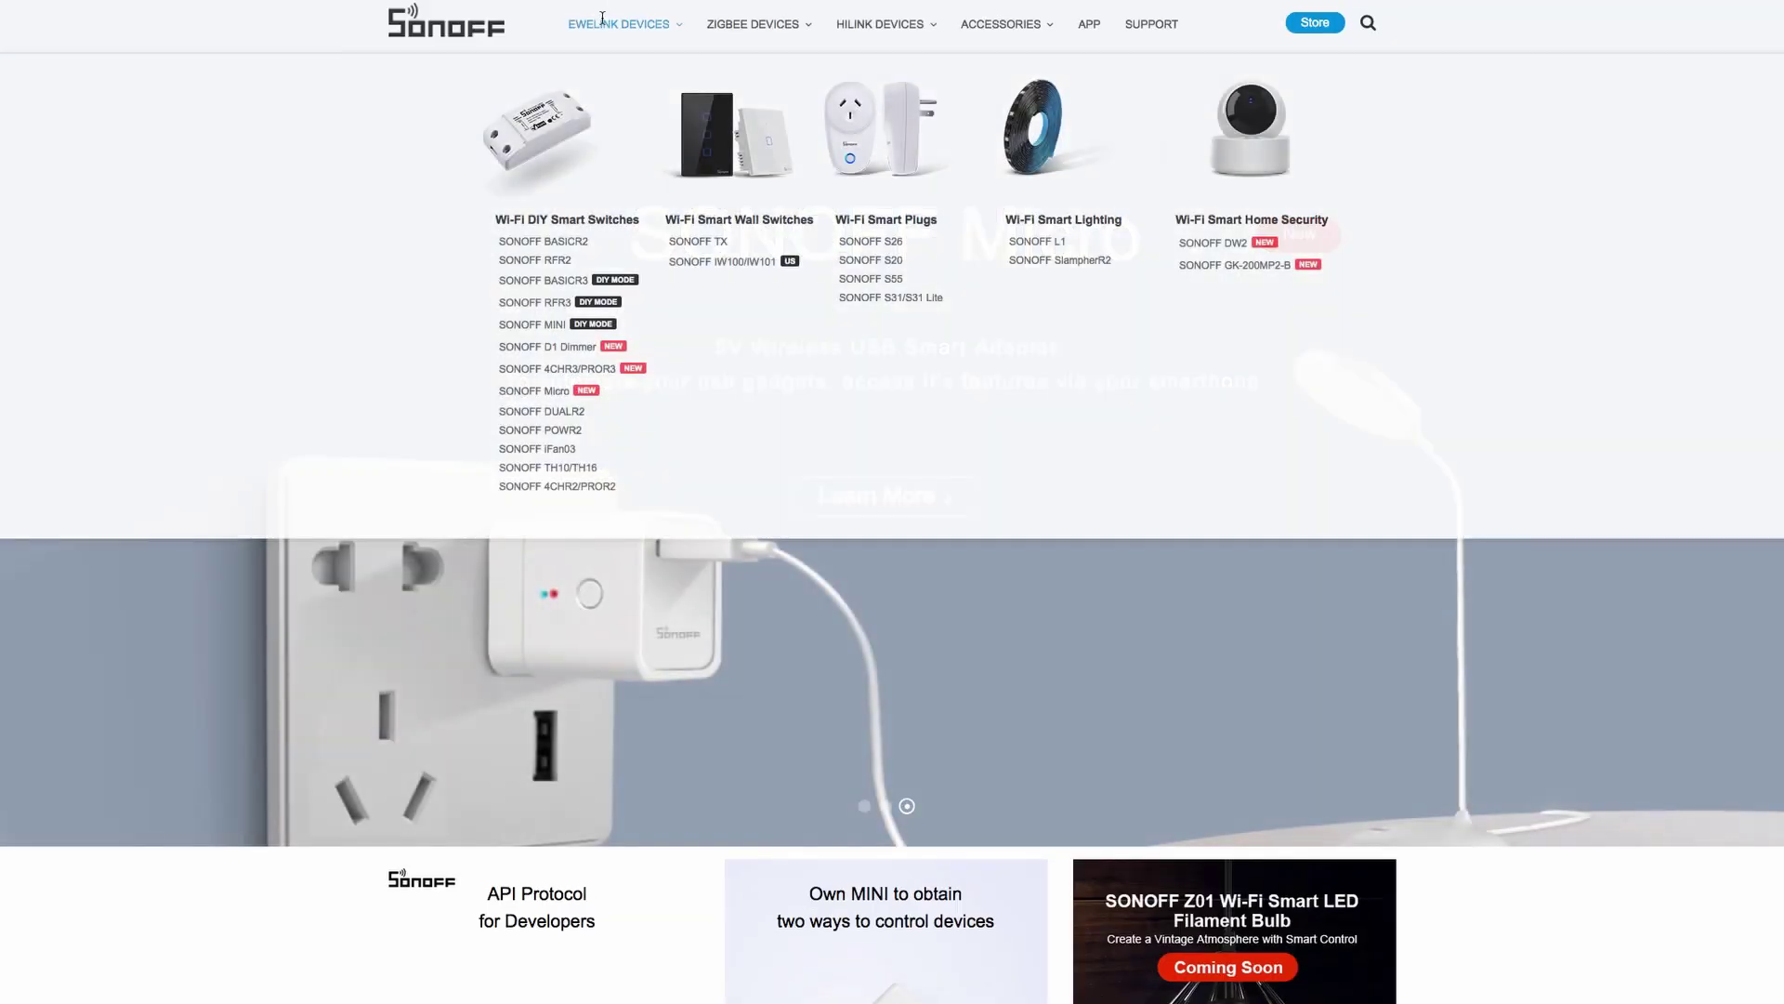
click(580, 223)
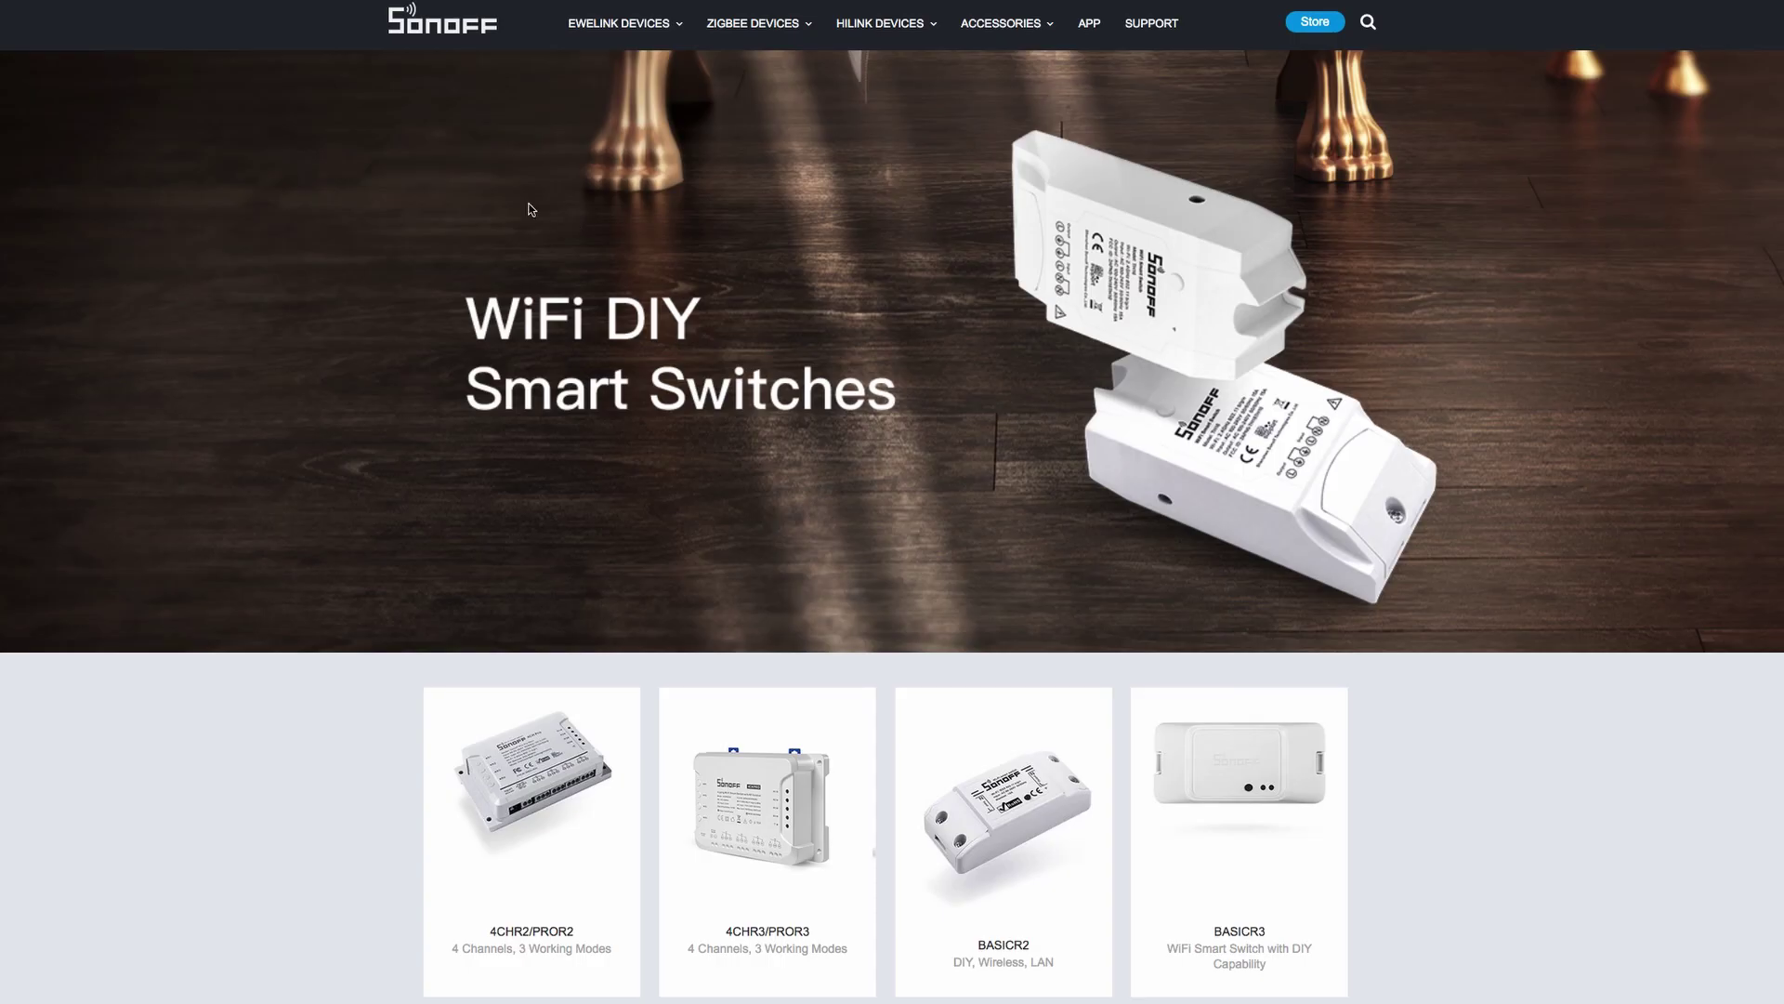
mouse_move(600, 25)
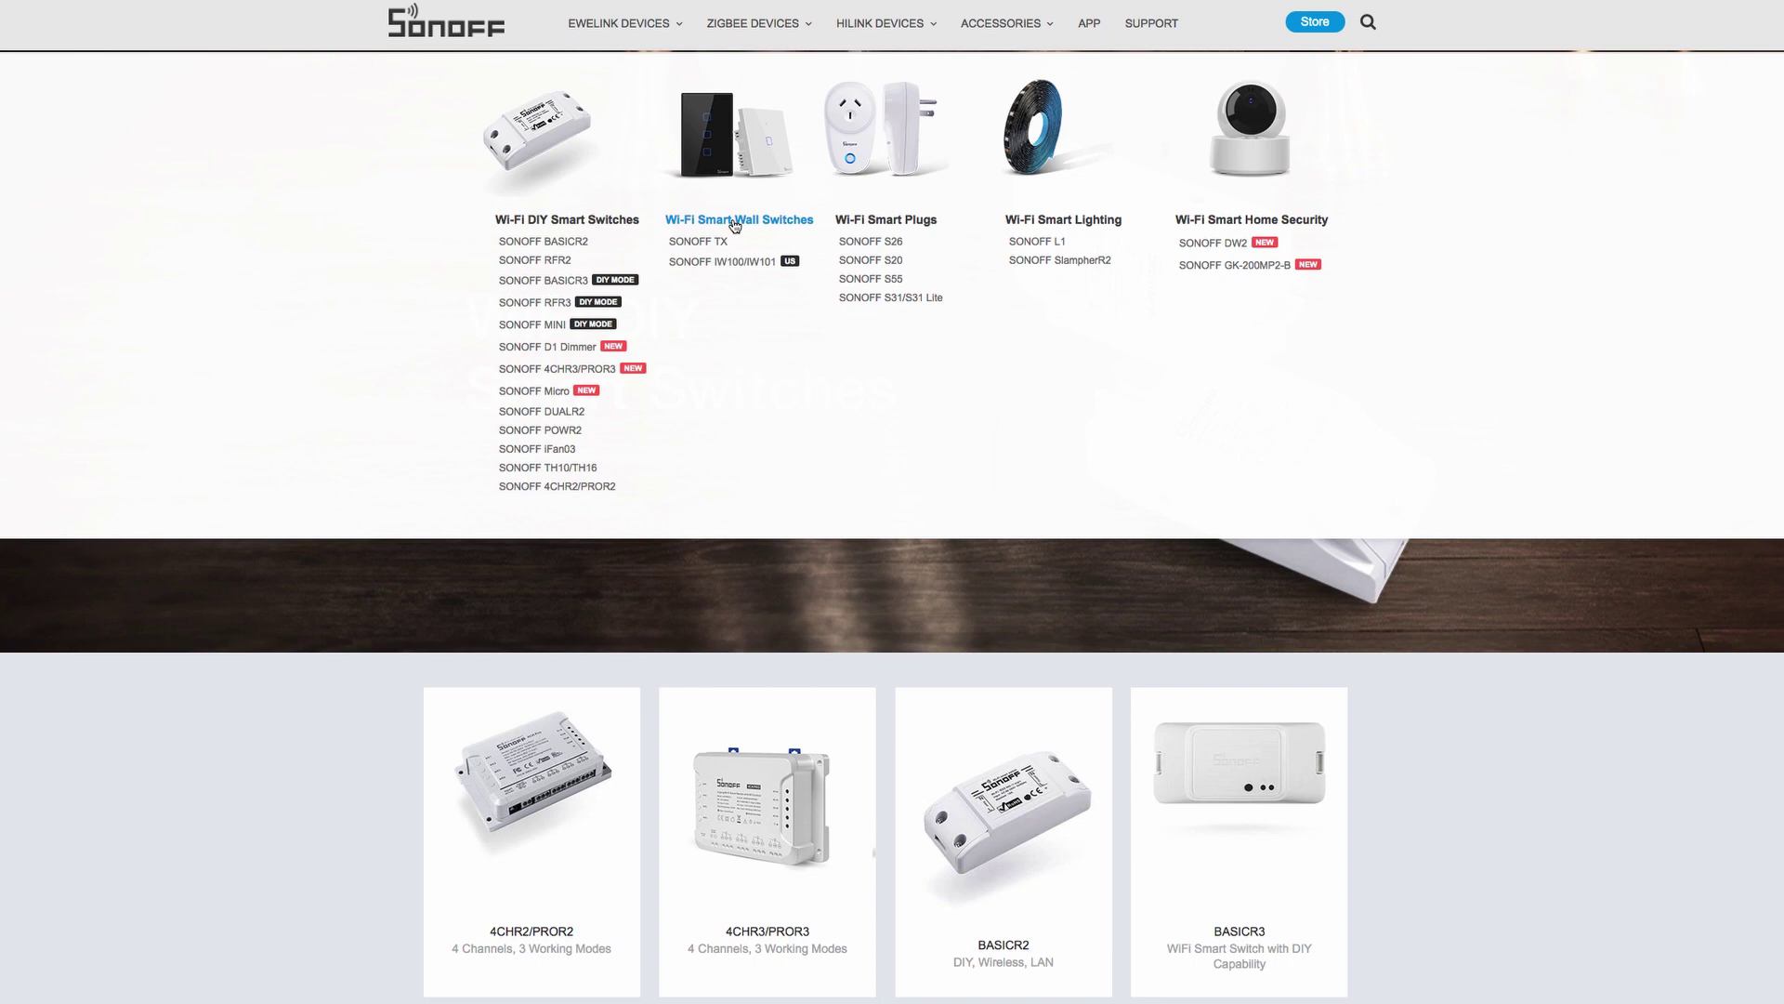
click(734, 223)
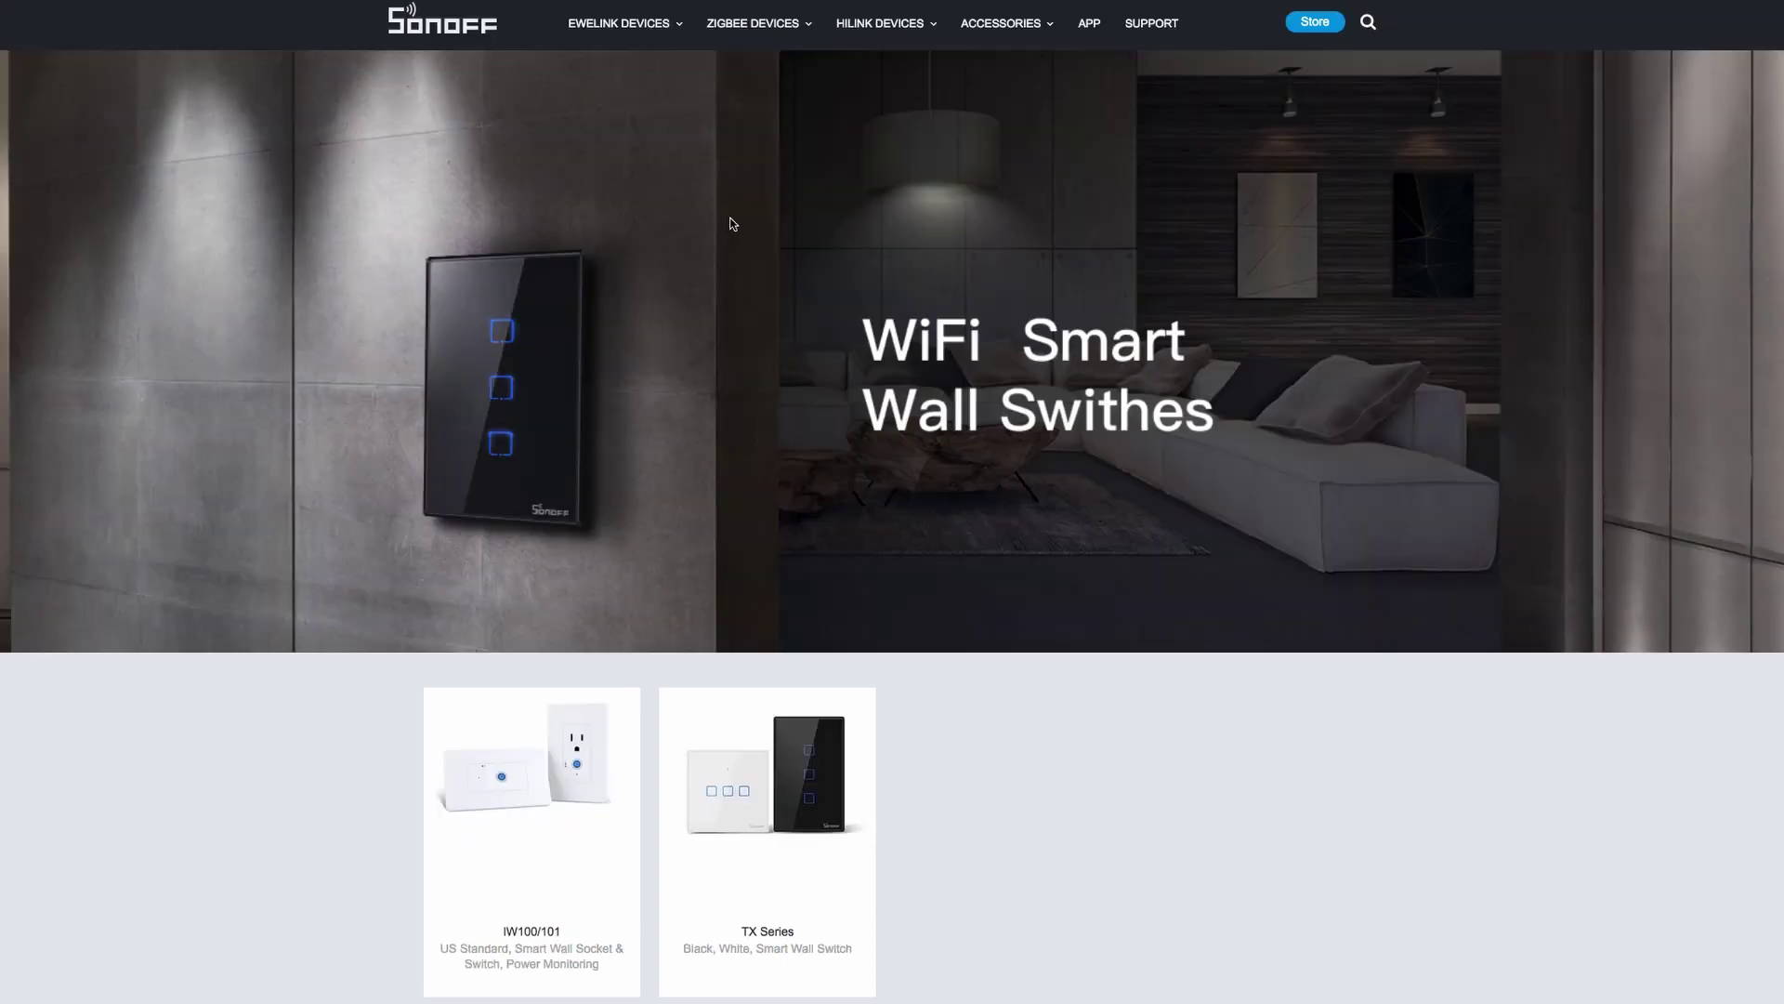
mouse_move(613, 25)
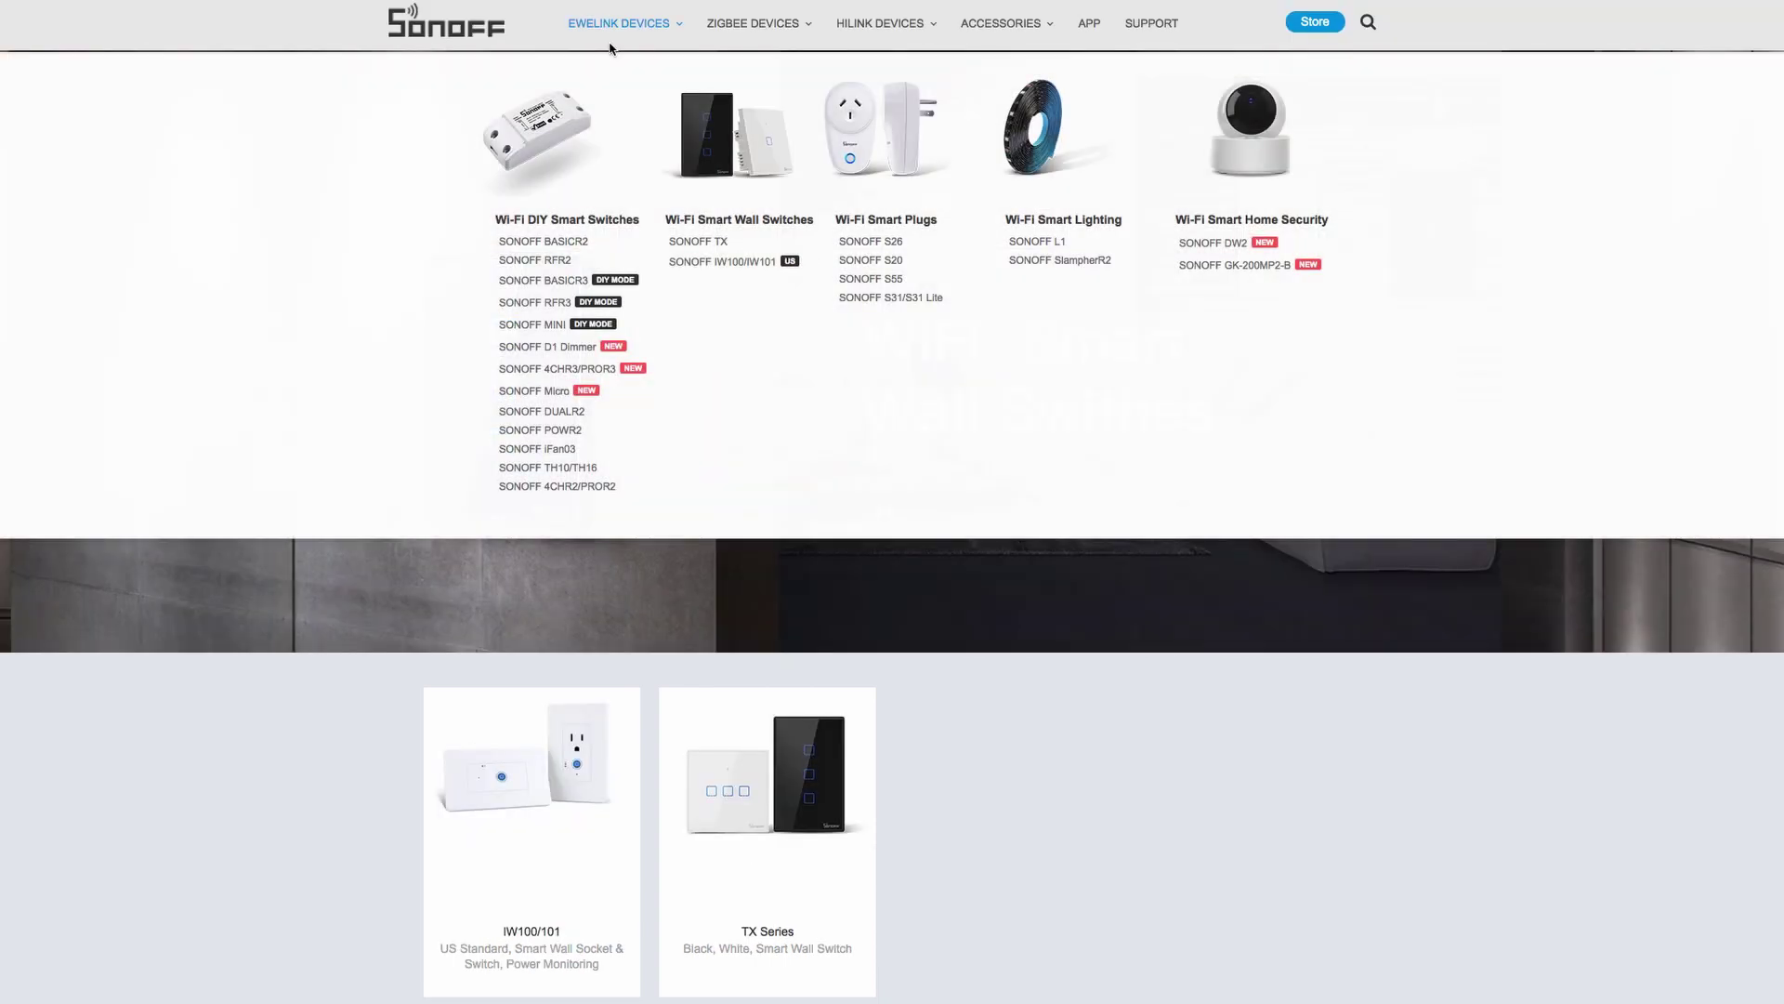
click(876, 225)
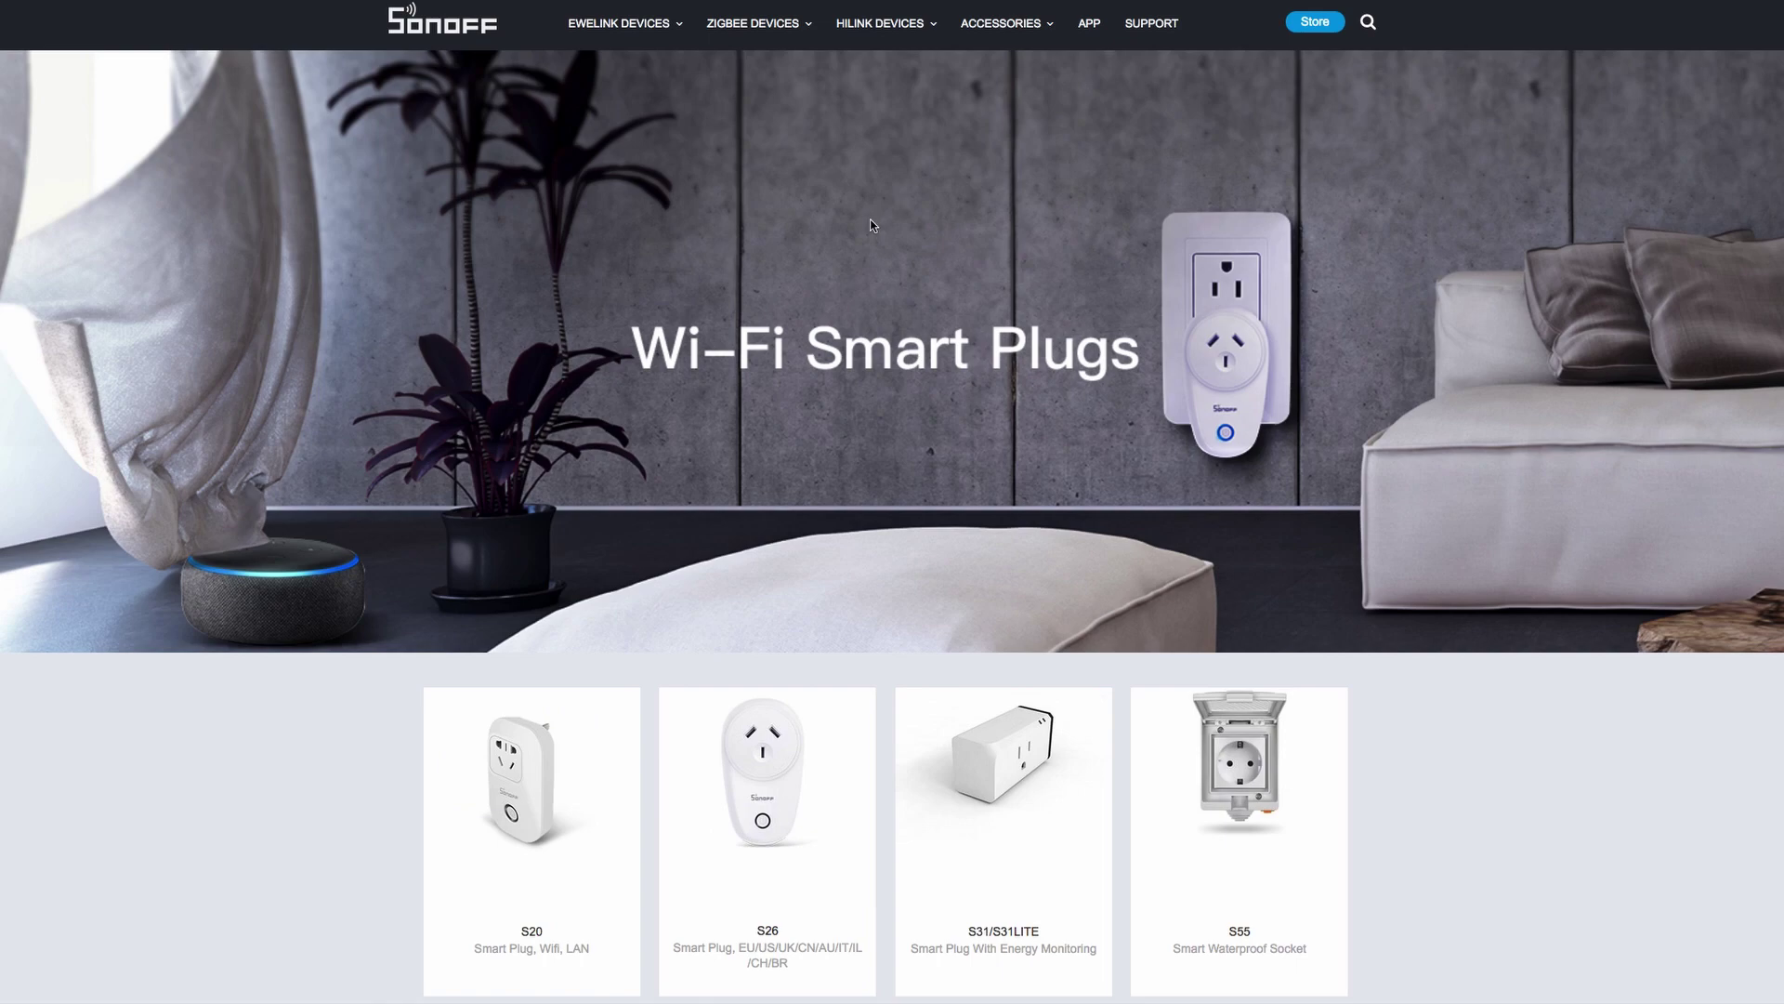
mouse_move(617, 28)
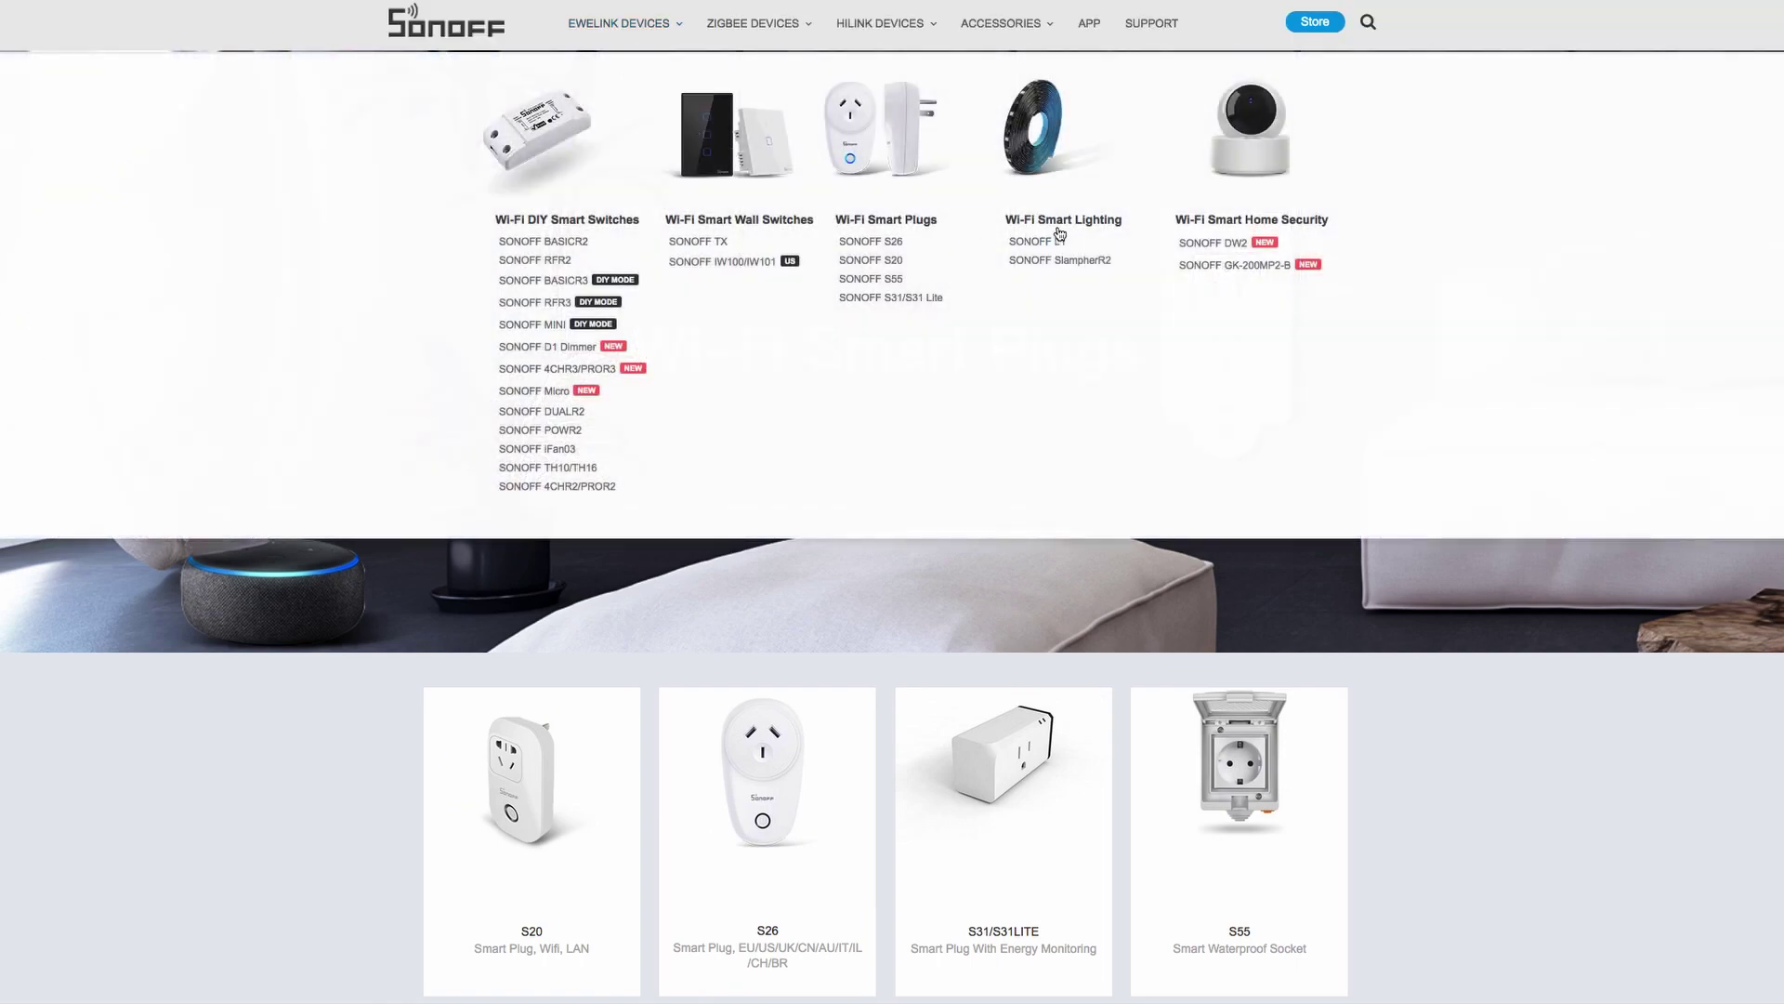
click(1060, 232)
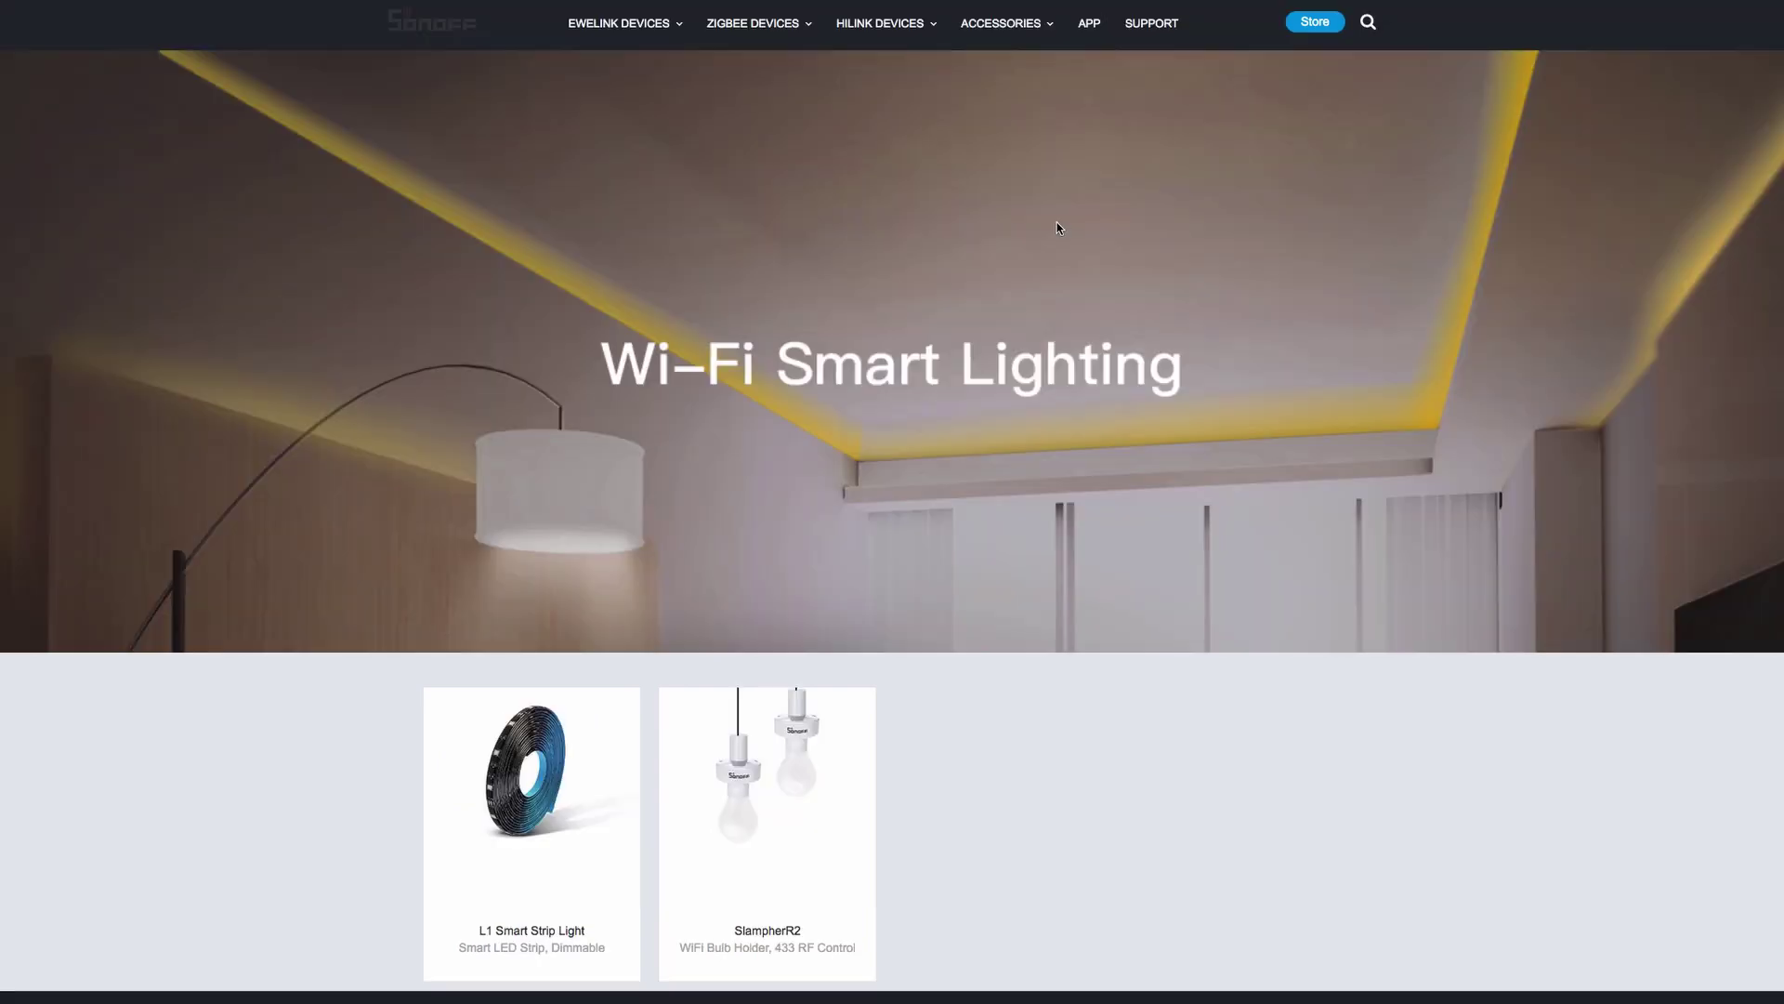
Open the SlampherR2 smart lamp holder product page and scroll through it.
click(837, 771)
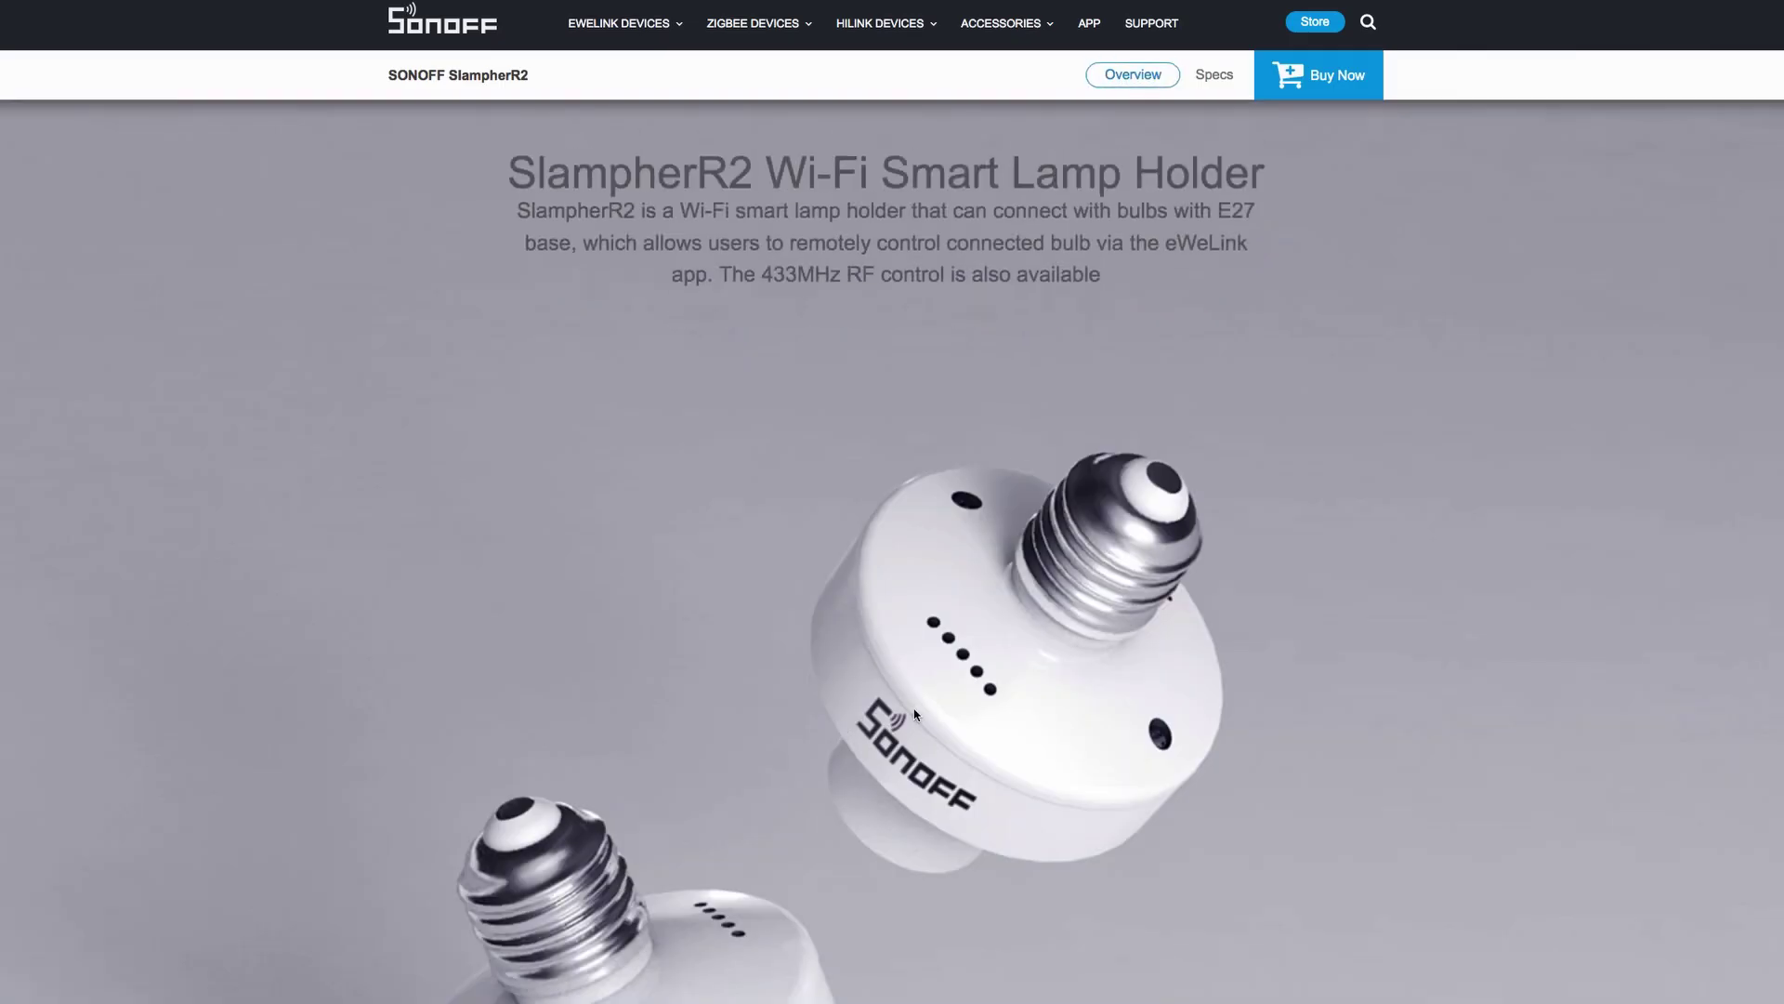
scroll(915, 713, down, 1)
scroll(915, 713, down, 2)
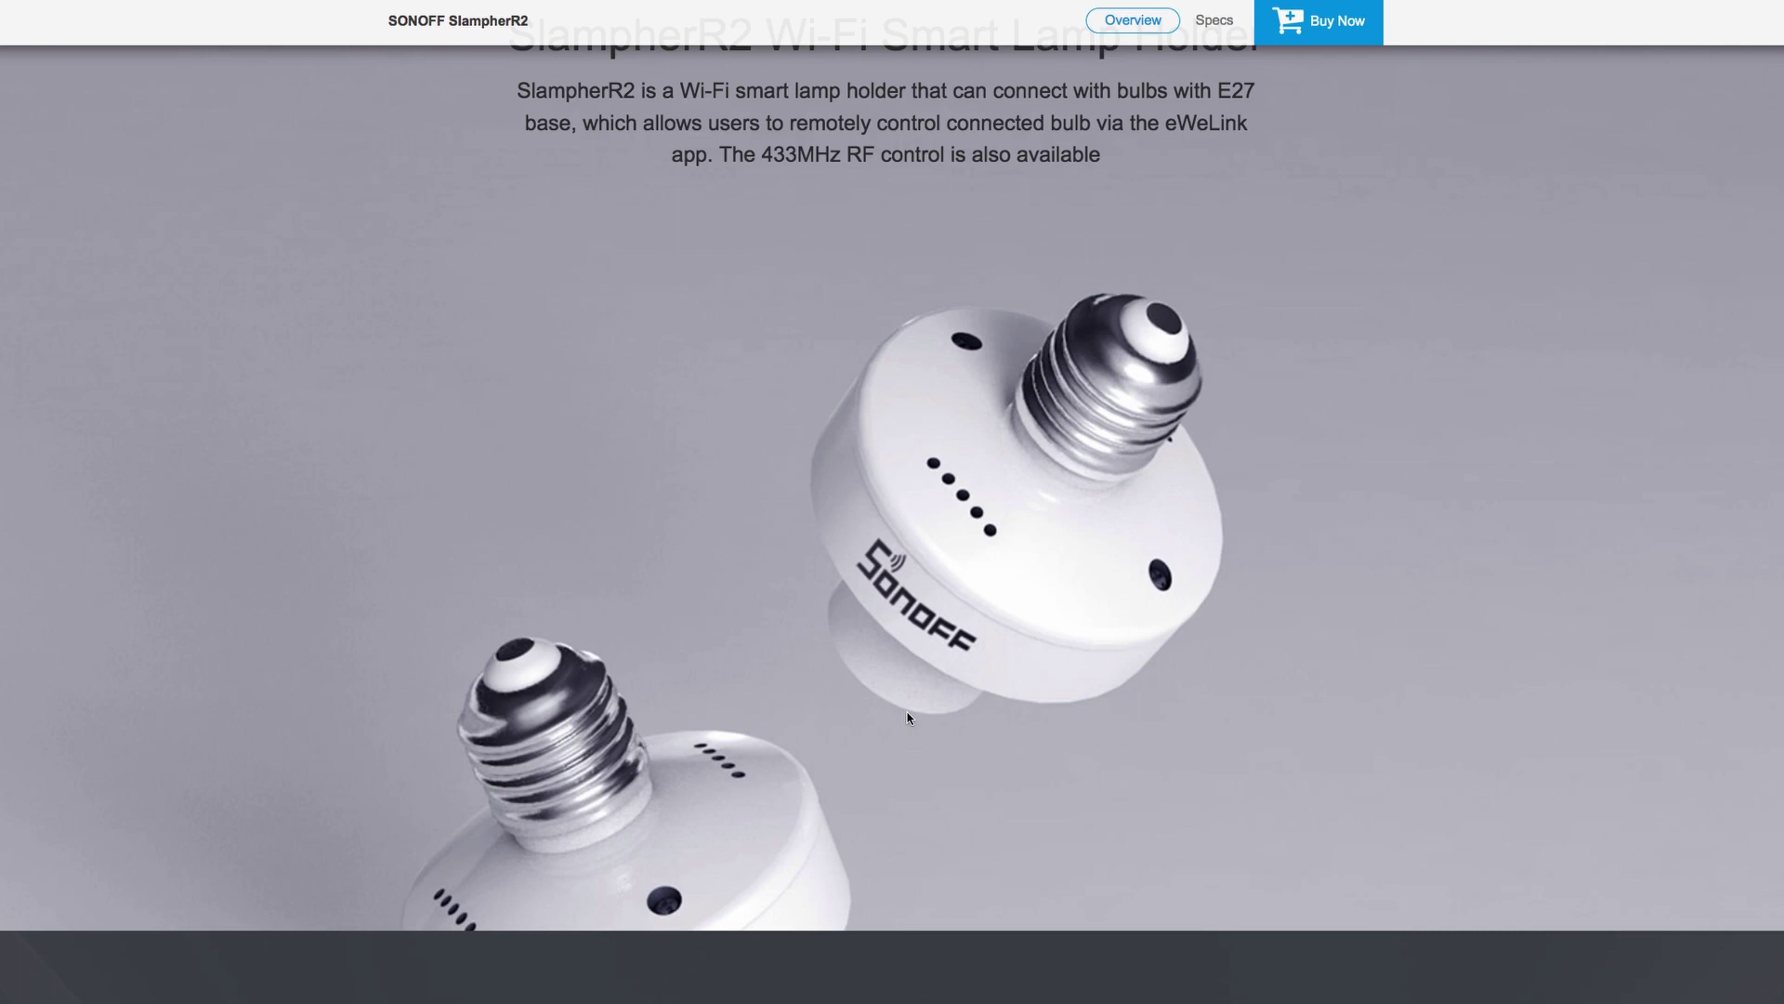
scroll(908, 718, up, 2)
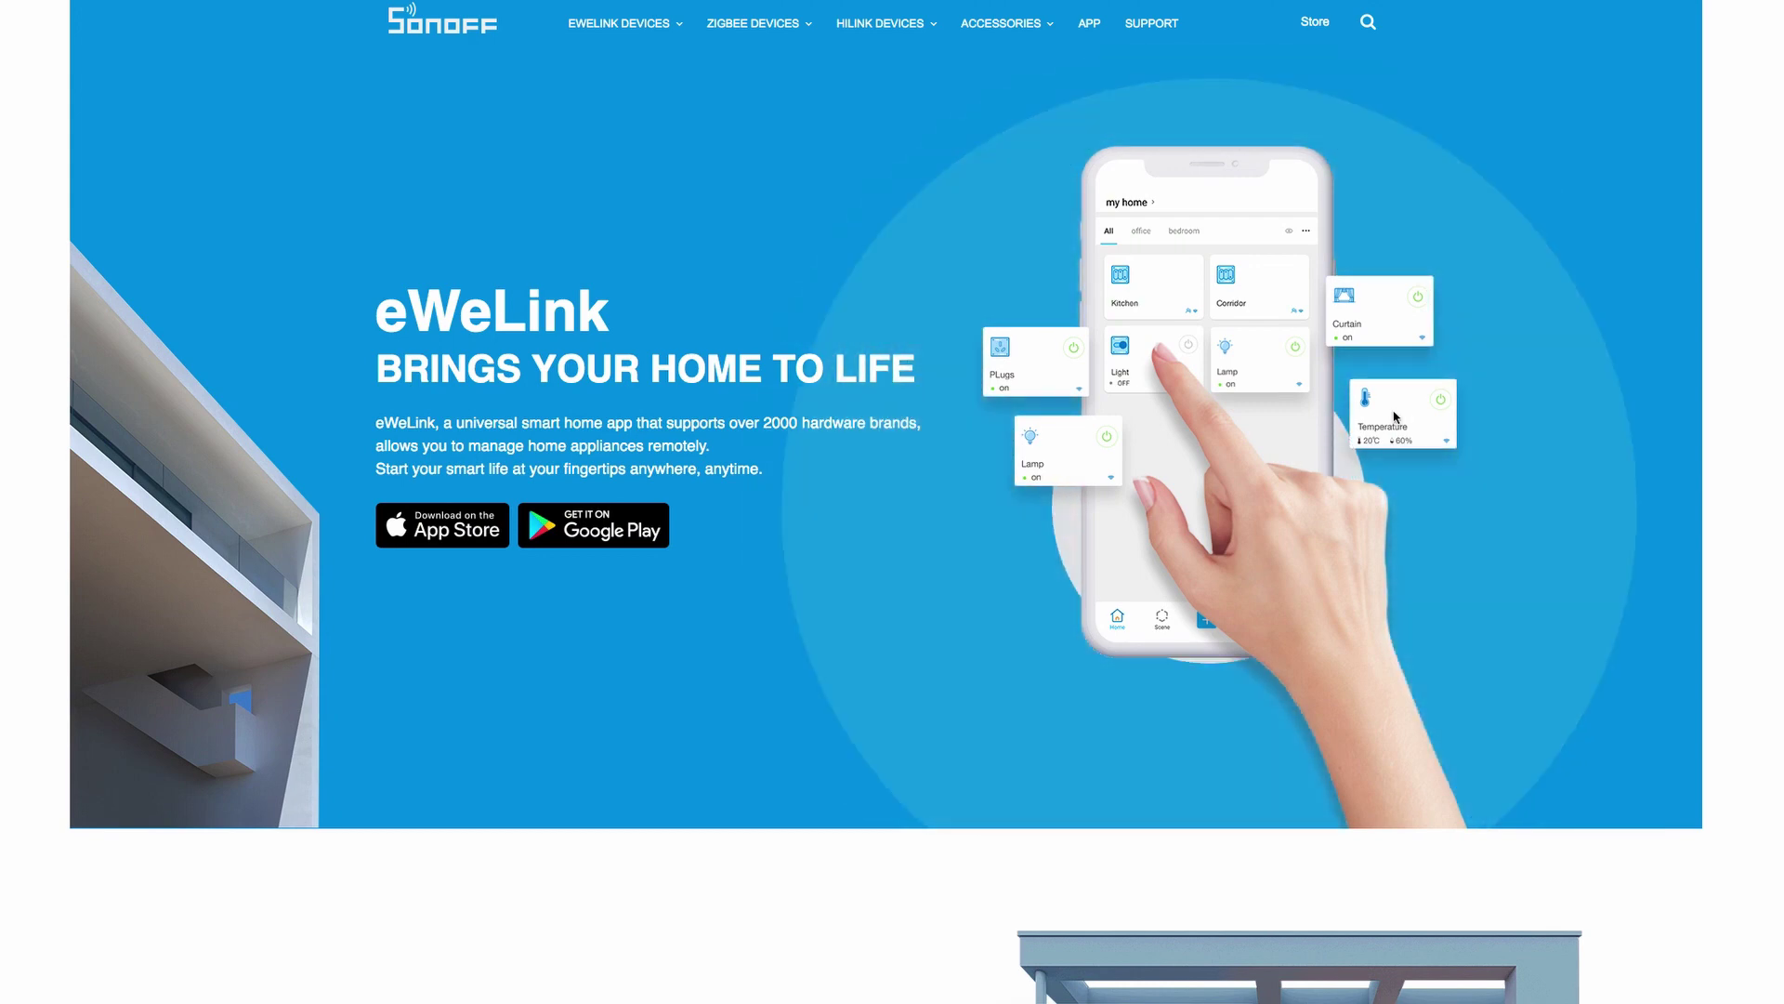
Scroll the eWeLink app page down to the FREE FROM EXISTING SWITCH CONTROL section.
scroll(1394, 416, down, 7)
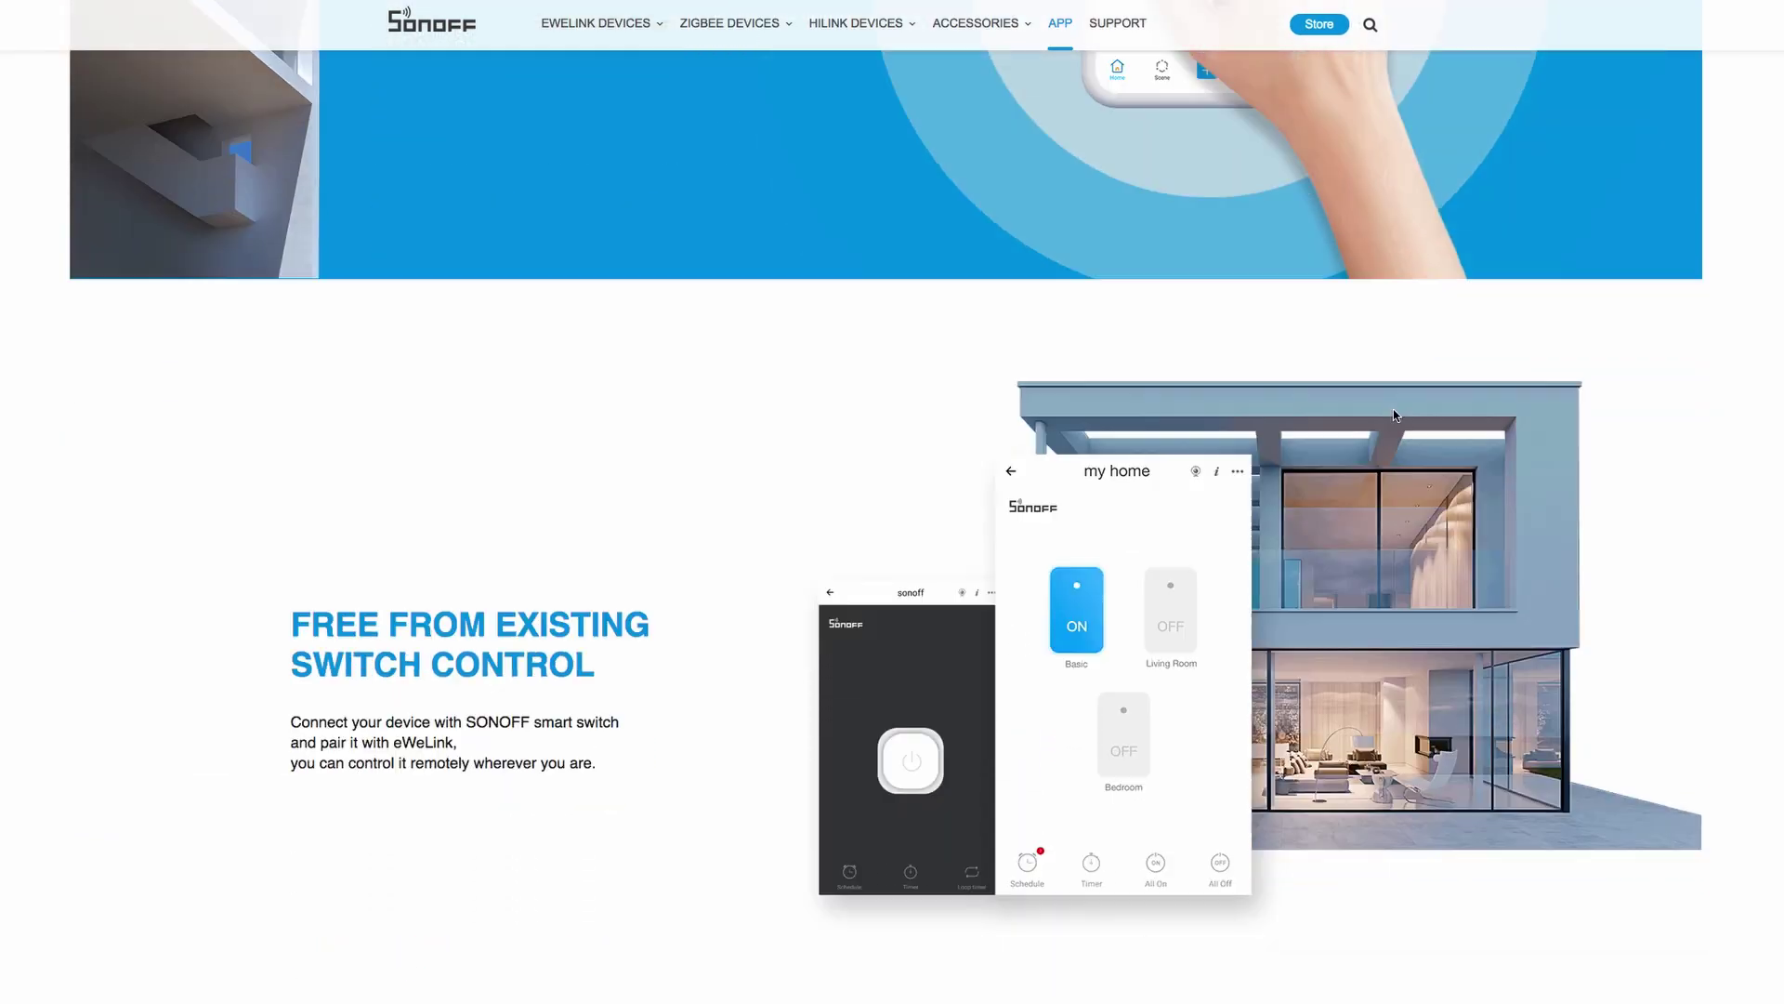
scroll(1392, 409, down, 2)
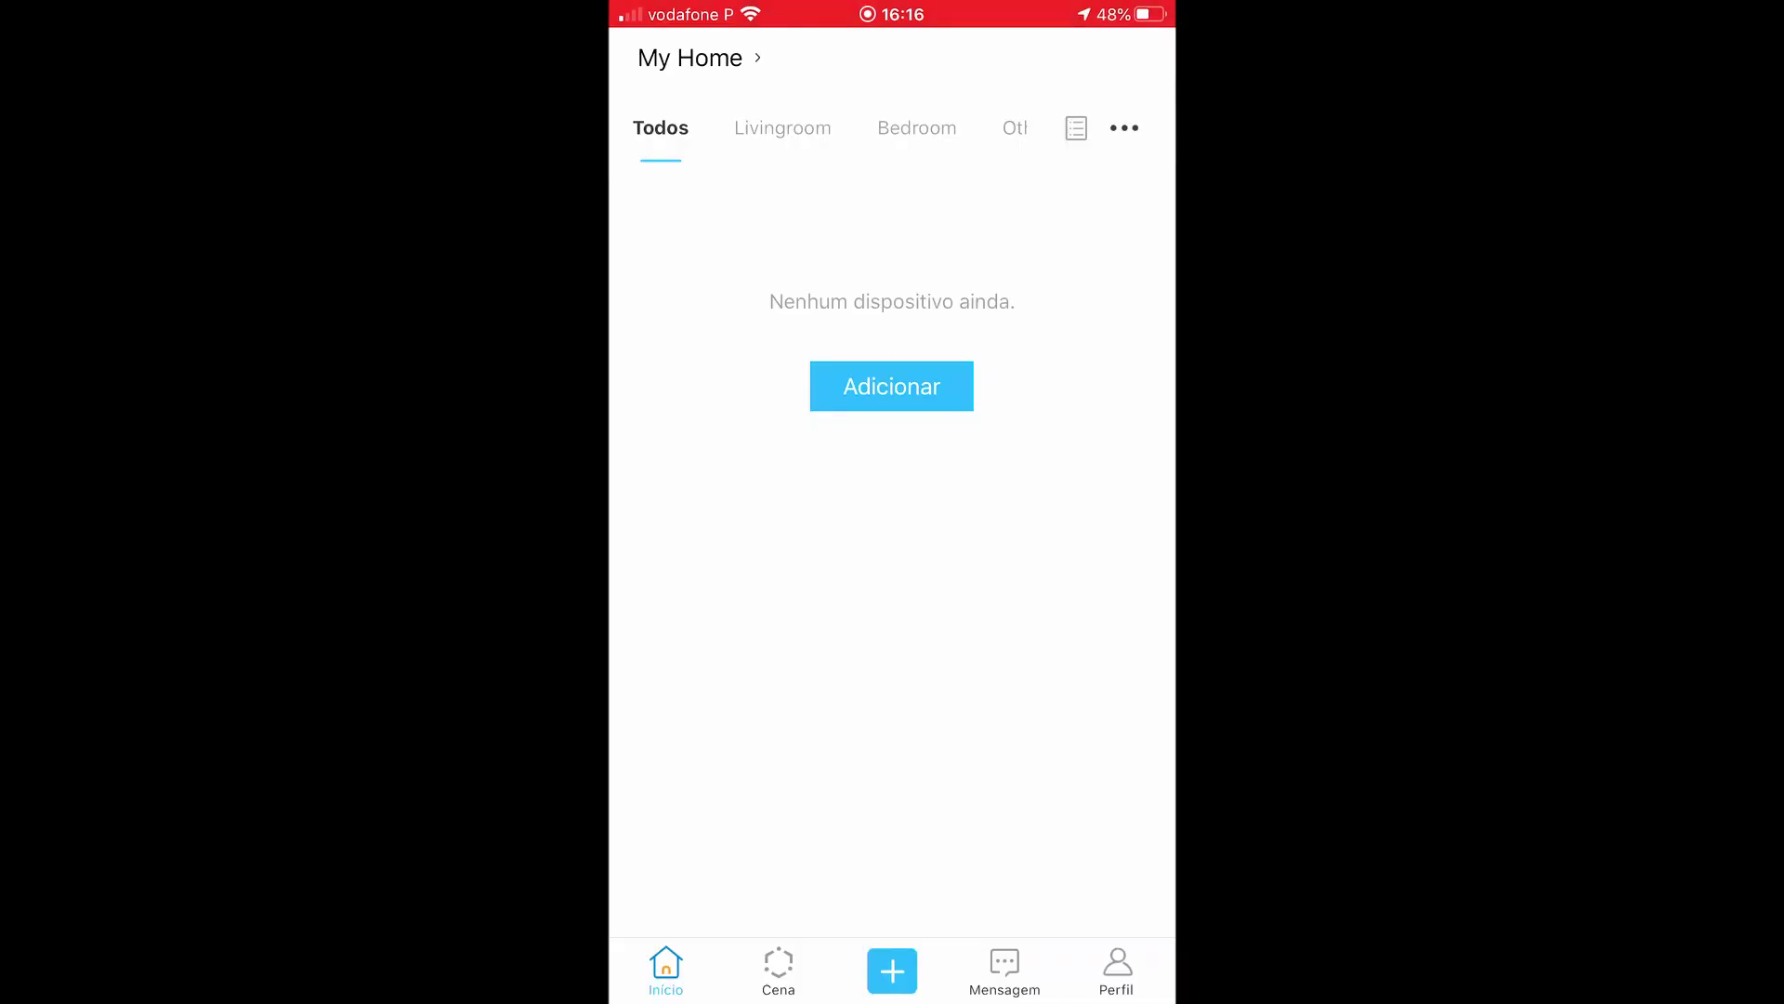
Add a new device using quick pairing and let the pairing complete.
click(891, 386)
click(892, 279)
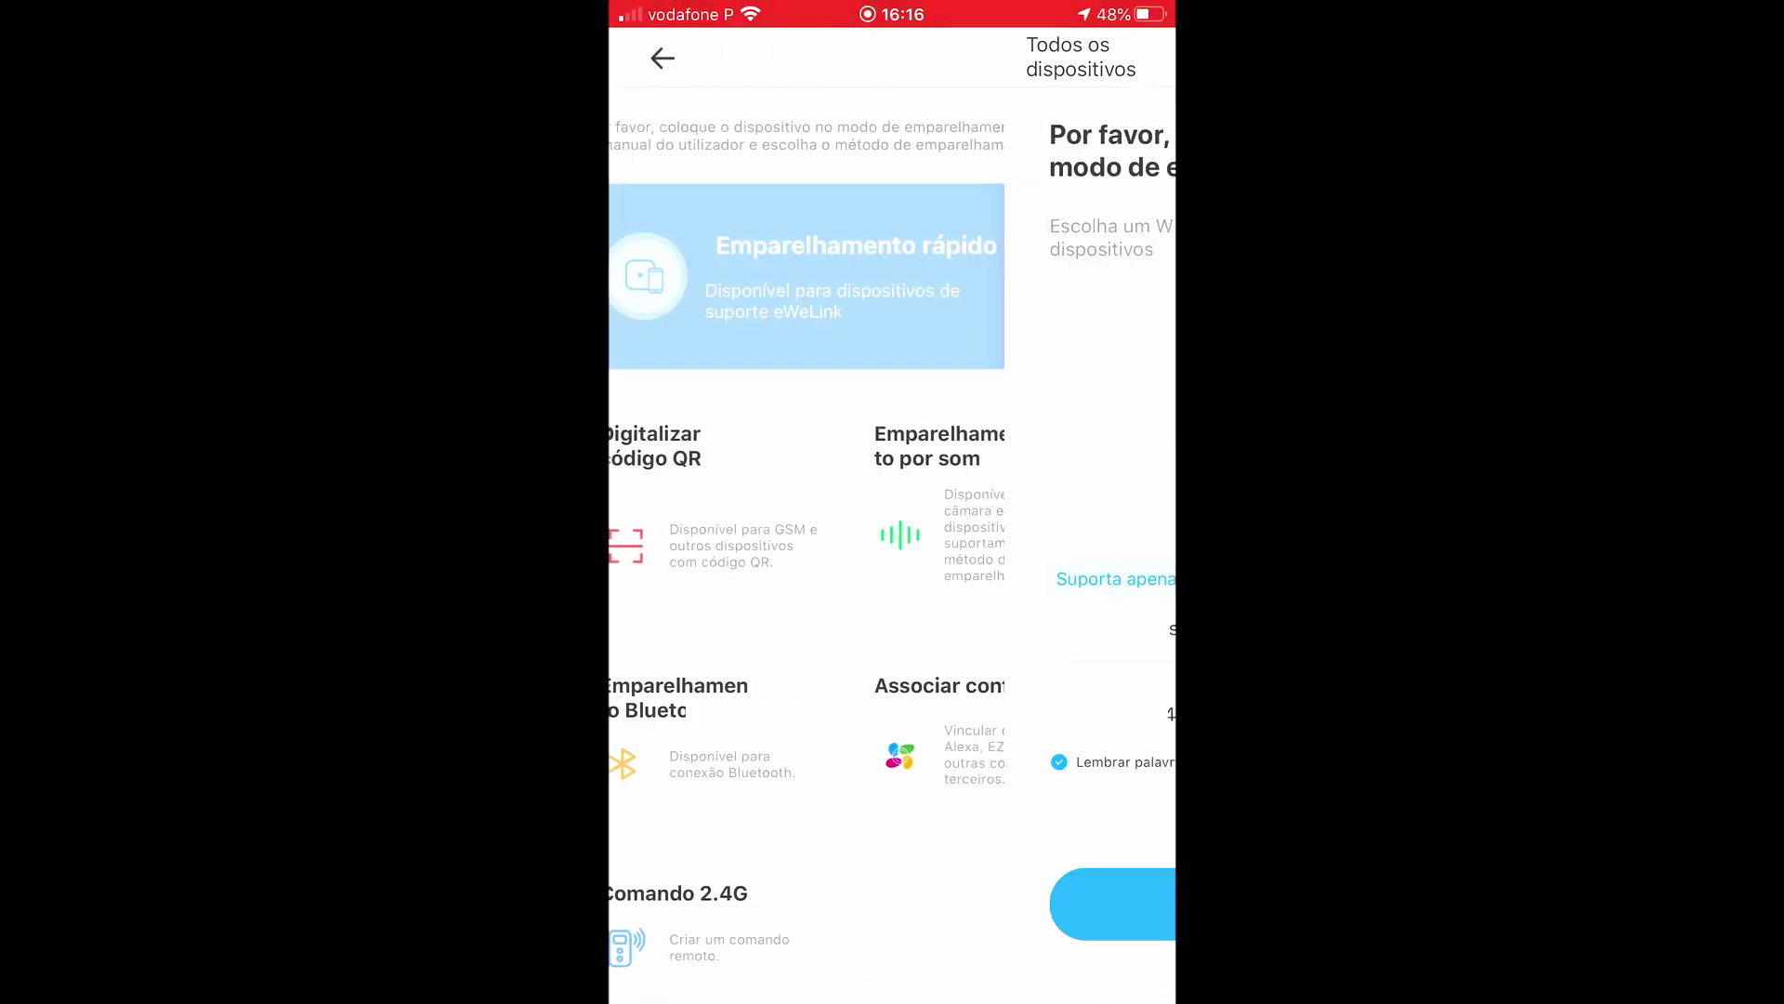
click(892, 904)
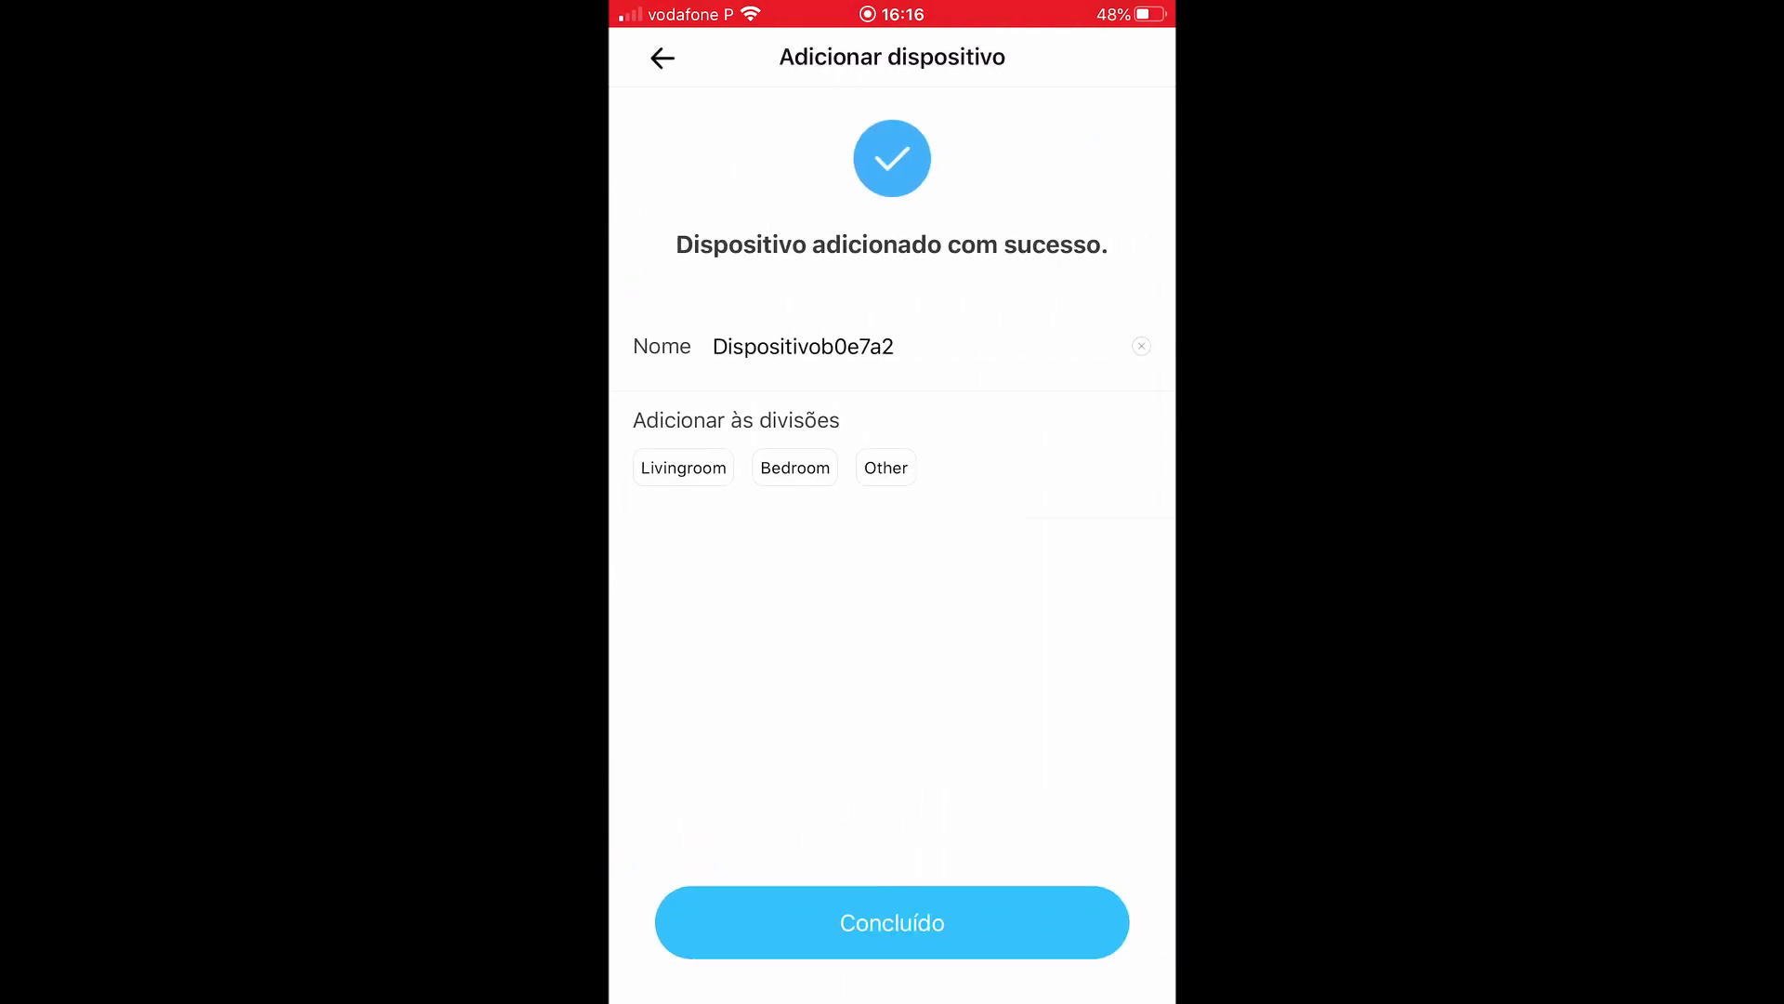
Rename the new plug to 'SonoffMiguelLuz', finish setup and acknowledge the Wi-Fi notice.
click(895, 346)
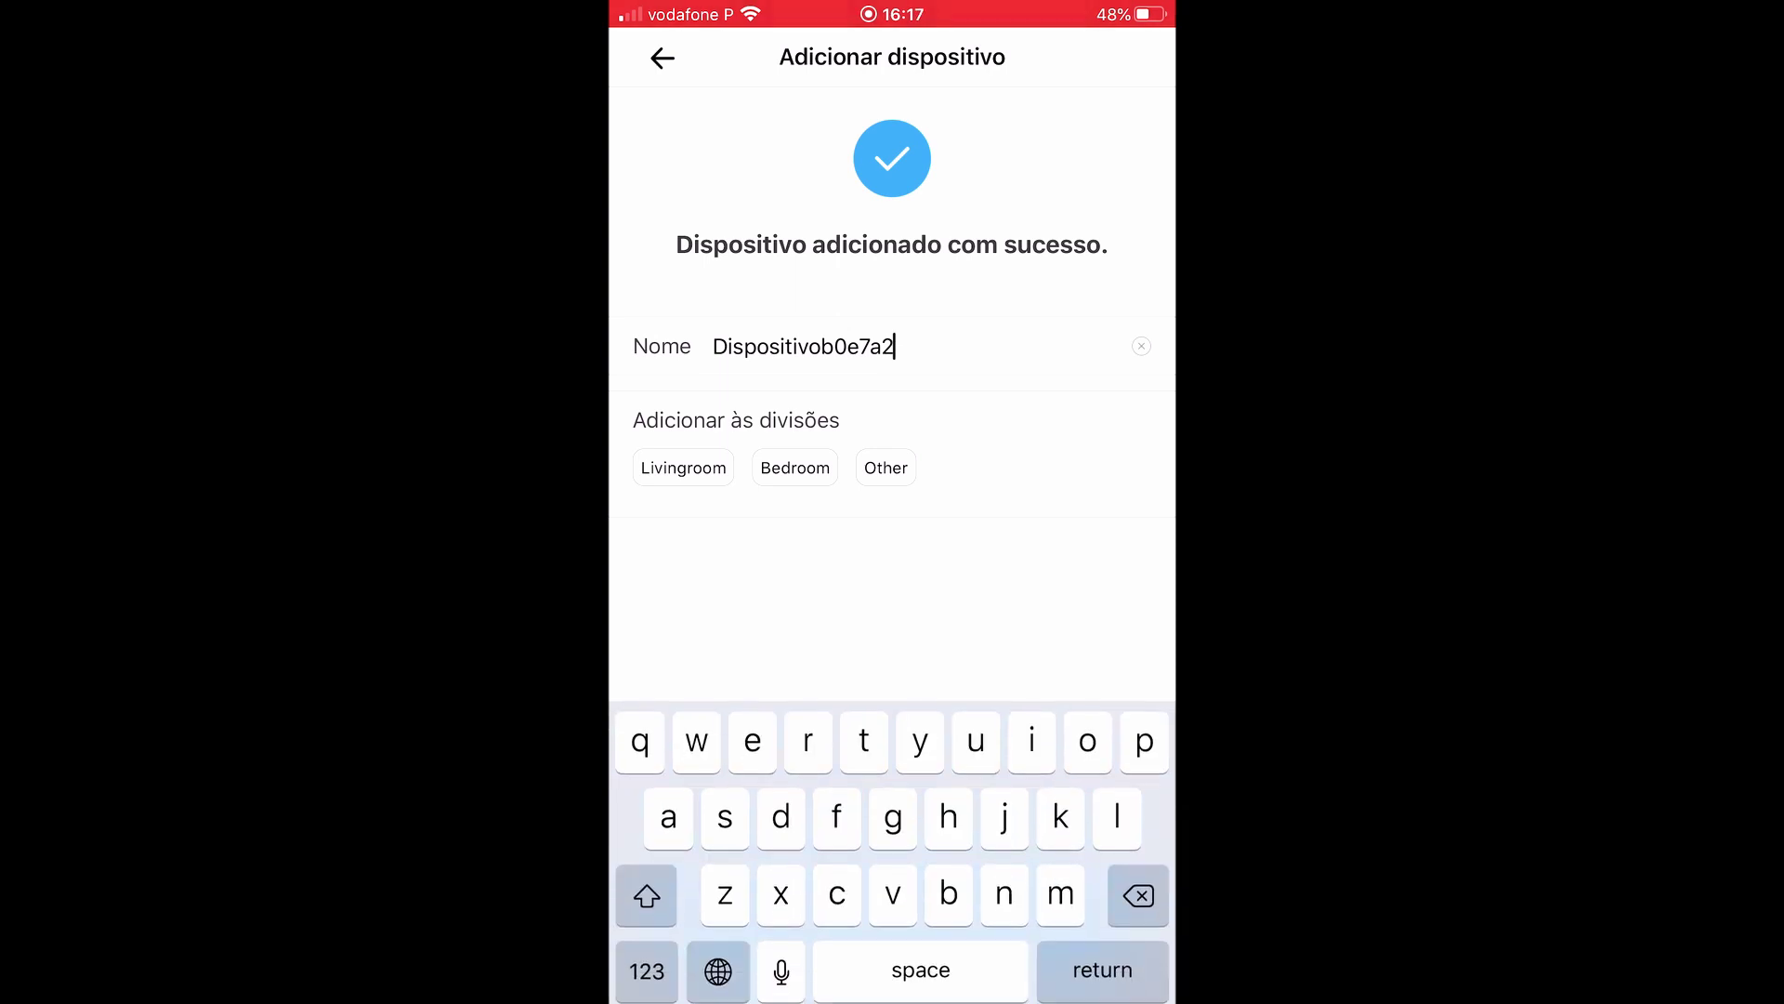
key(BackSpace)
key(BackSpace)
key(BackSpace)
key(BackSpace)
key(BackSpace)
key(BackSpace)
key(BackSpace)
key(BackSpace)
key(BackSpace)
key(BackSpace)
key(BackSpace)
key(BackSpace)
key(BackSpace)
key(BackSpace)
key(BackSpace)
key(BackSpace)
key(BackSpace)
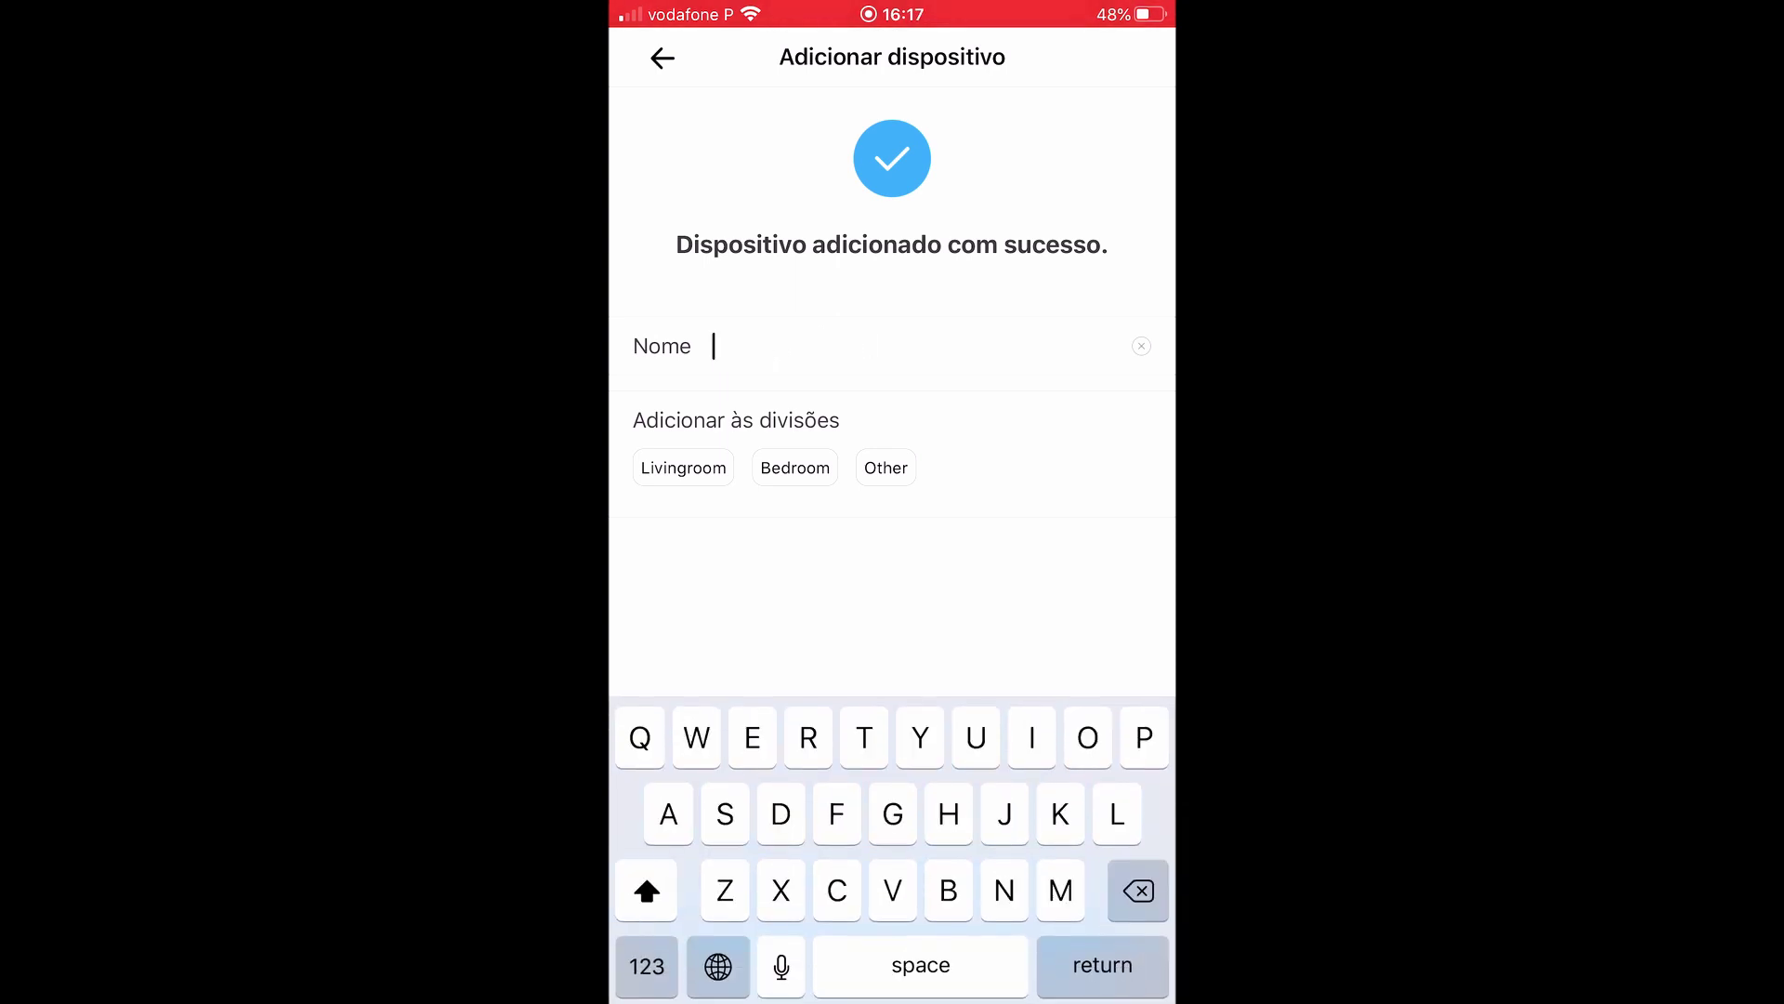
text(SonoffMiguel)
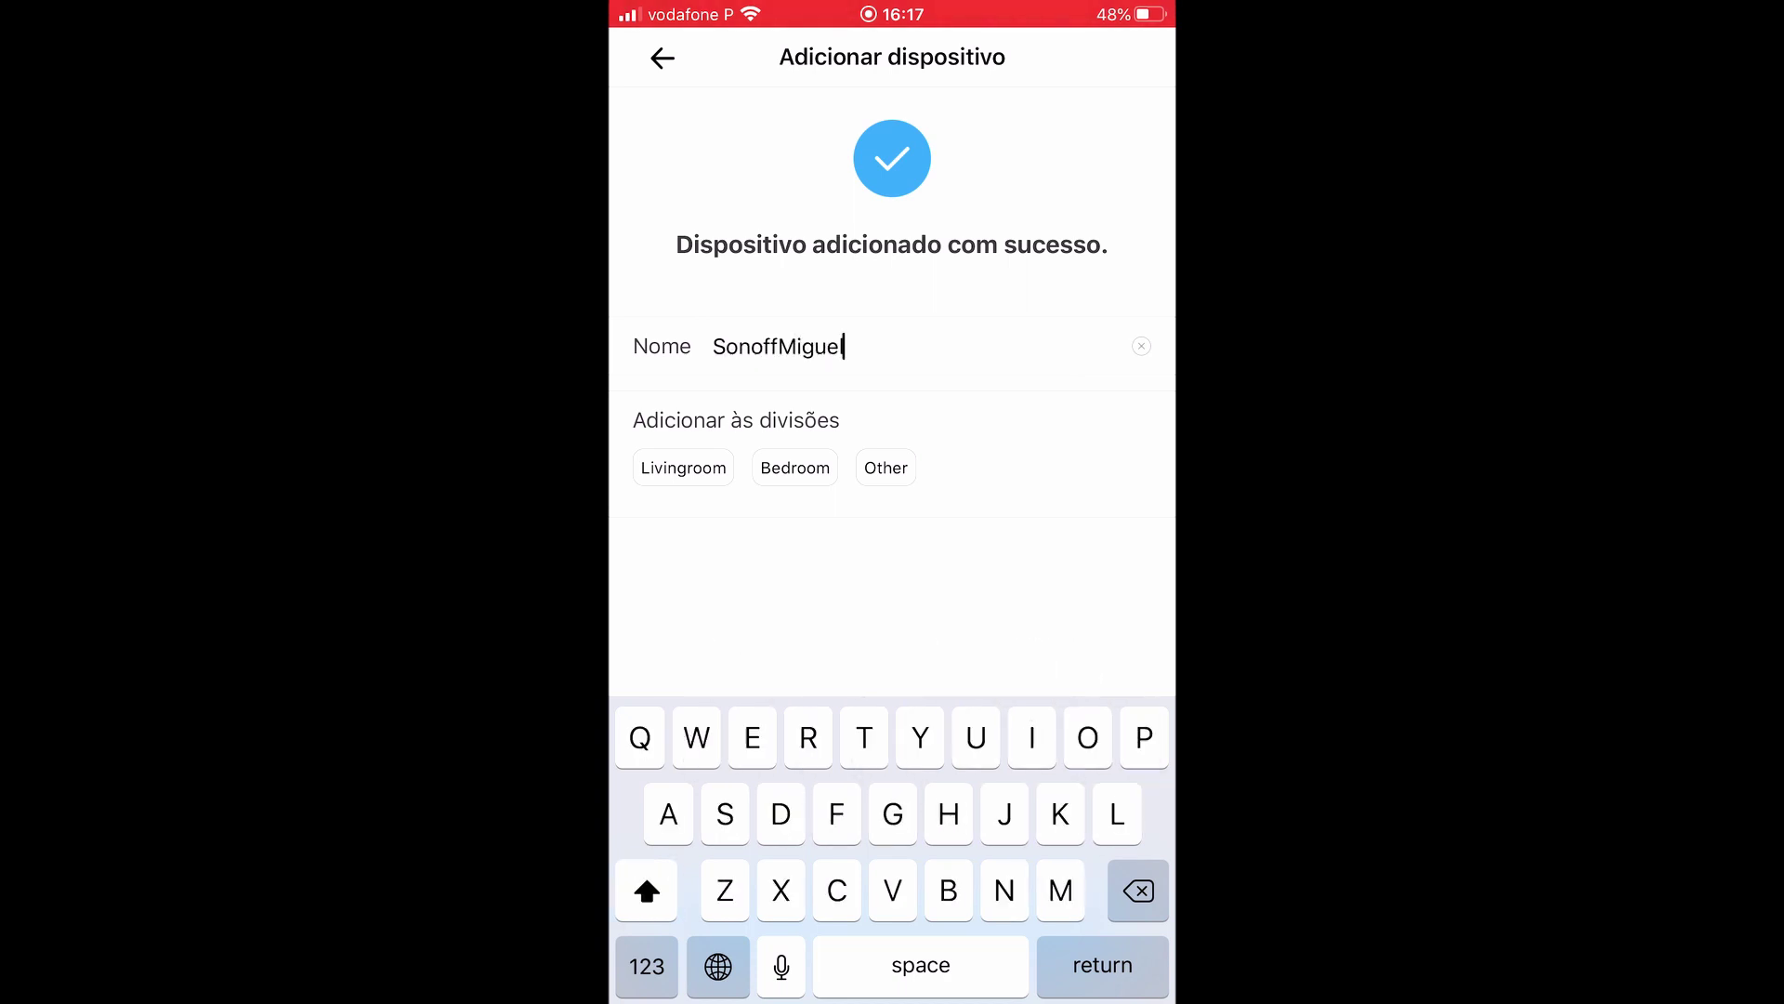
text(Luz)
key(Return)
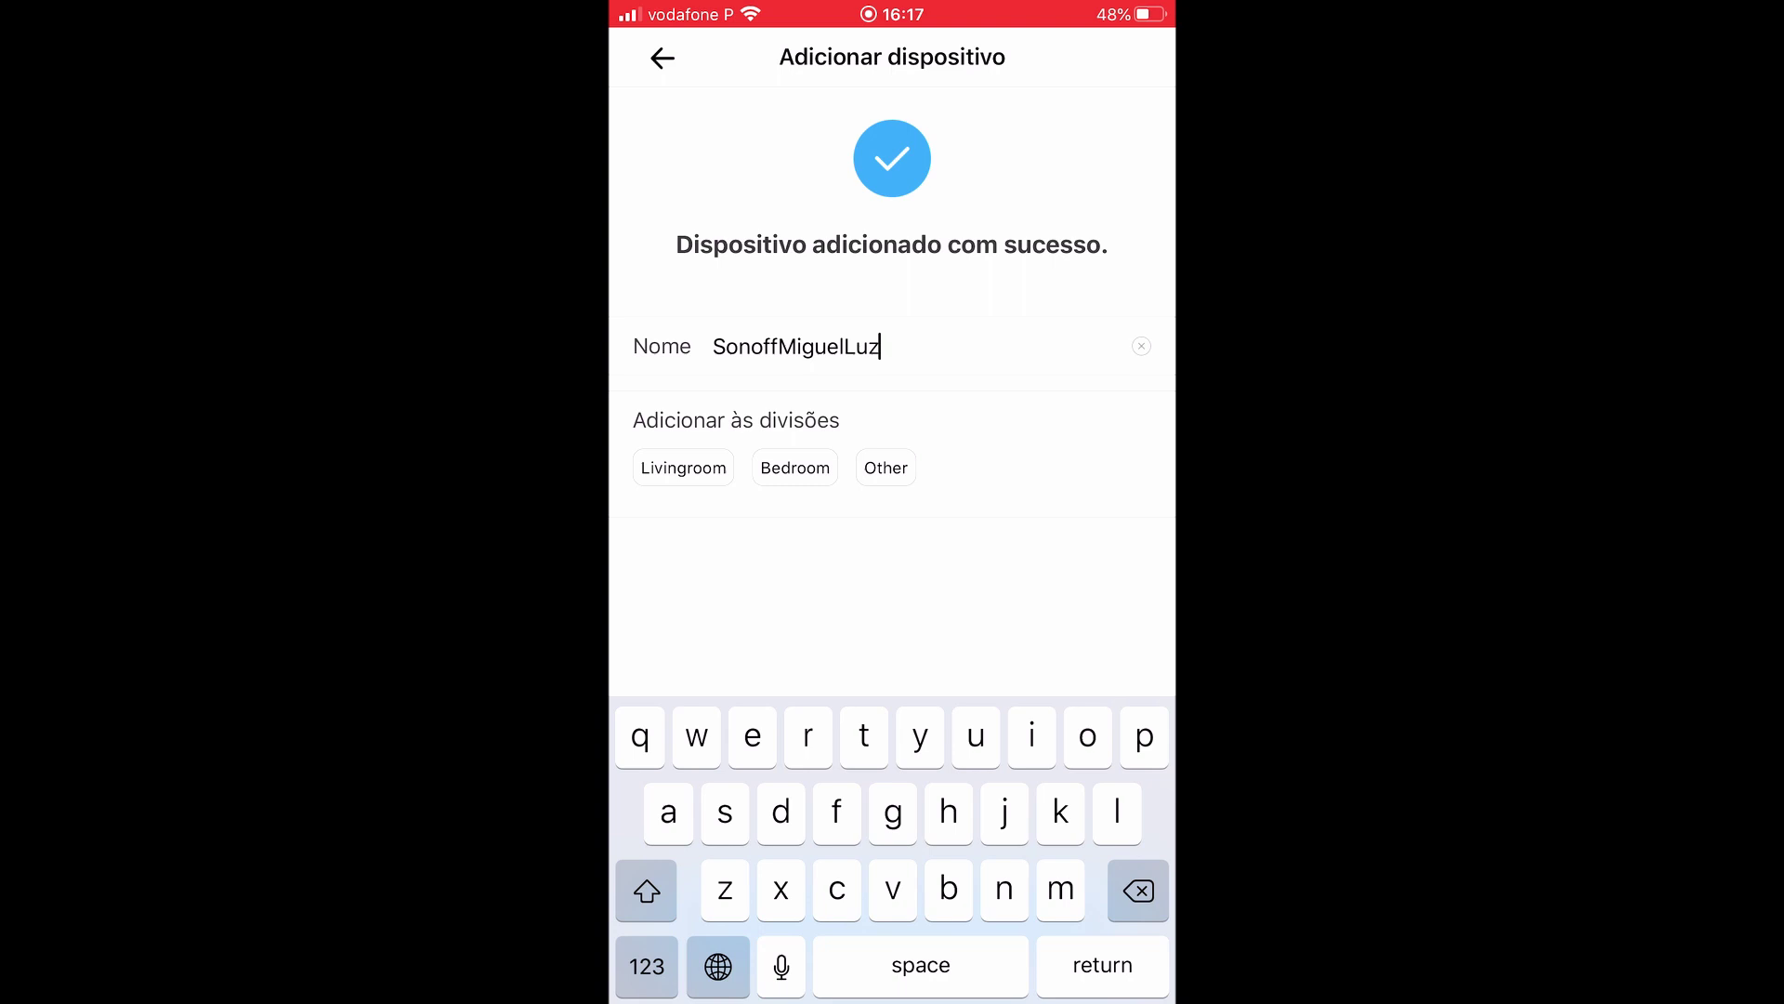
click(892, 922)
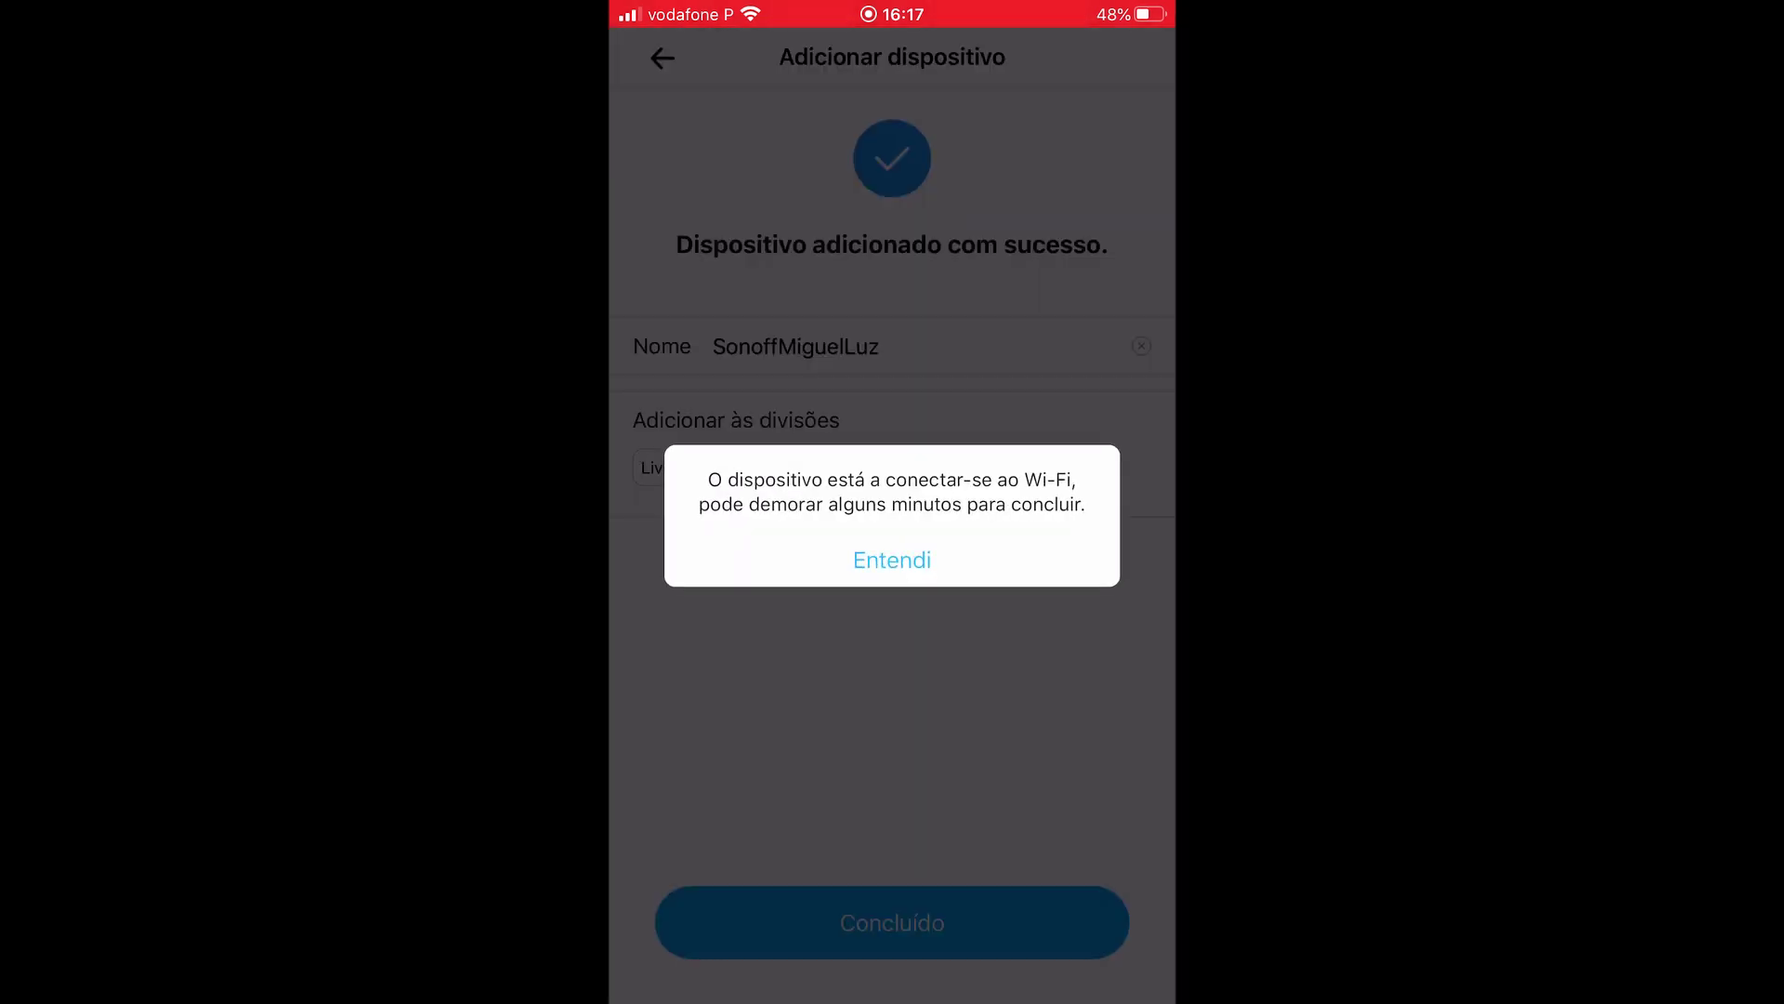
click(892, 559)
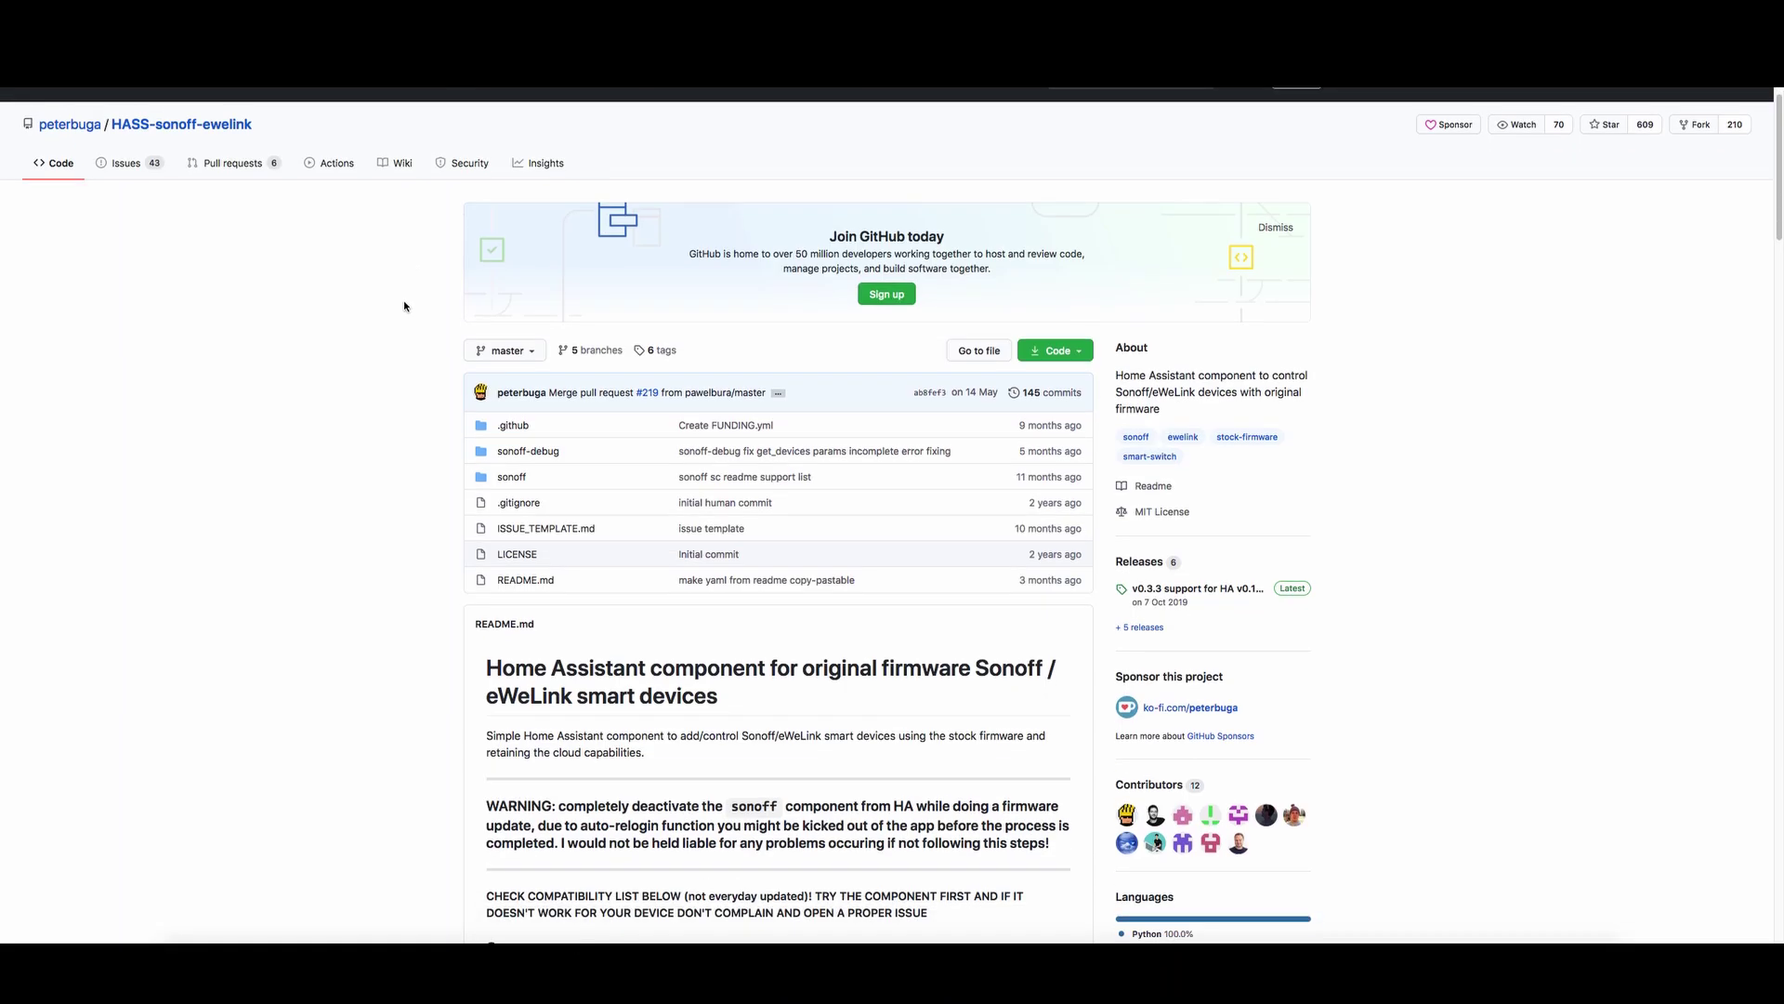
Scroll the README to the compatibility list and highlight the supported 'Sonoff S26' entry.
scroll(405, 305, down, 15)
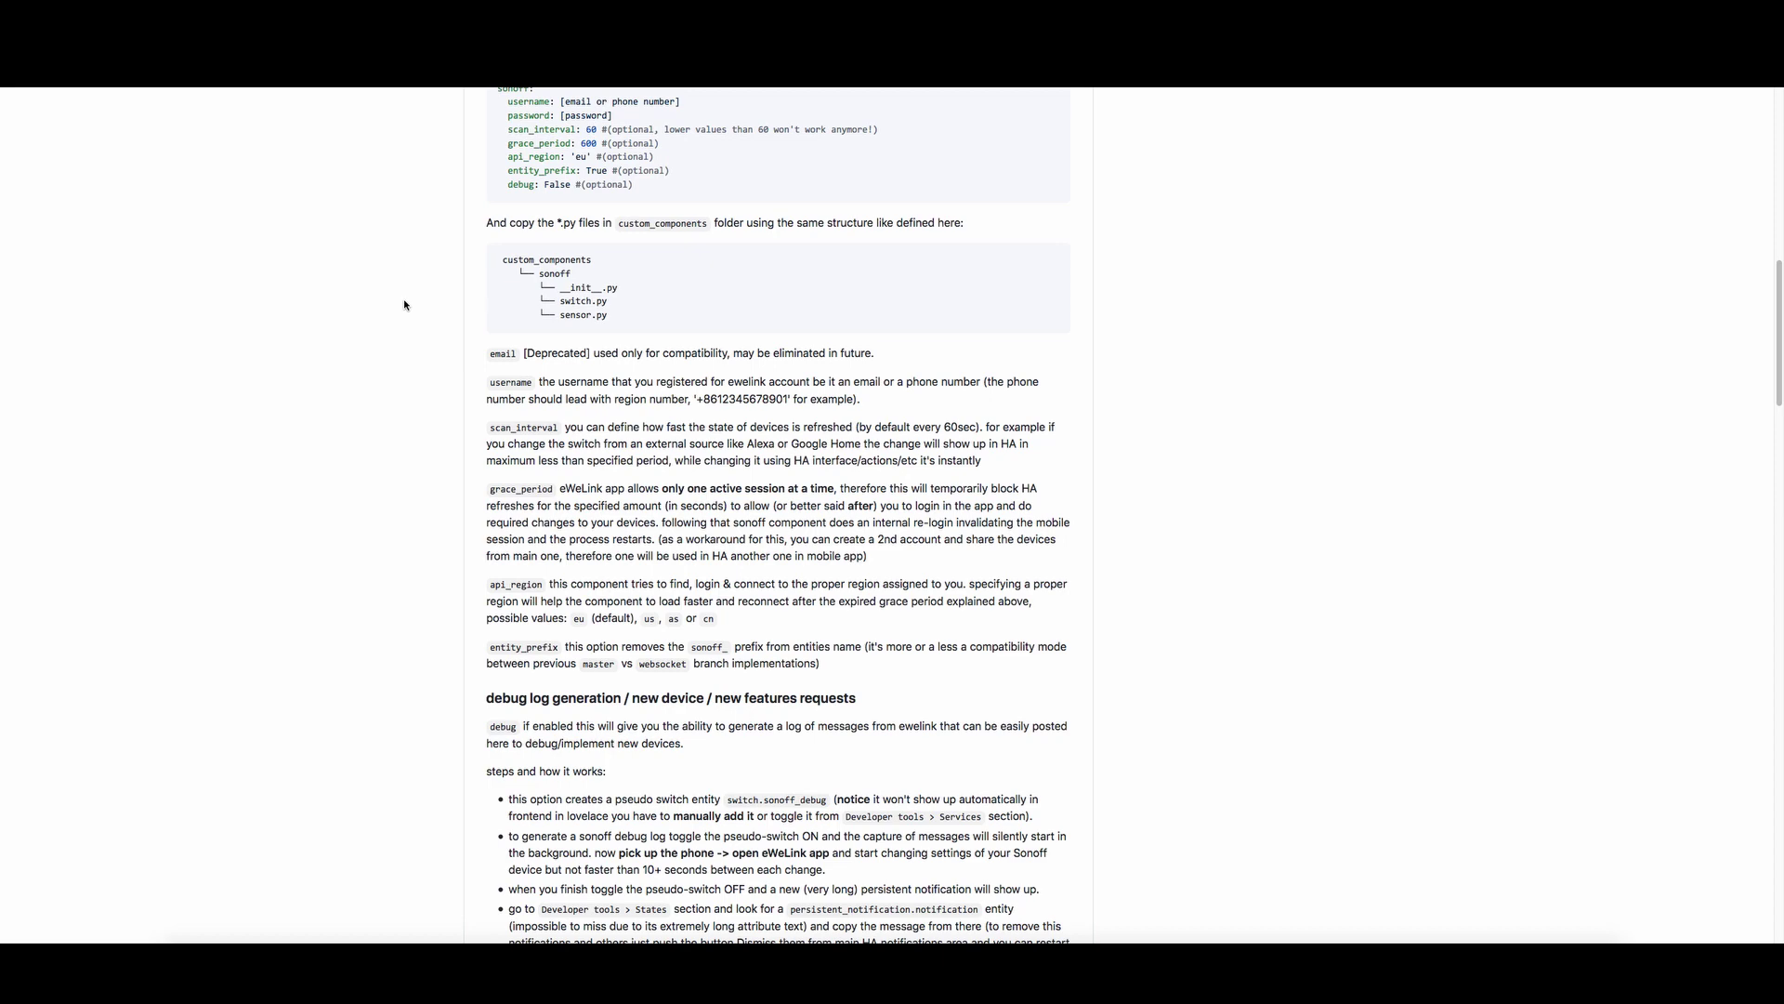
scroll(404, 305, down, 12)
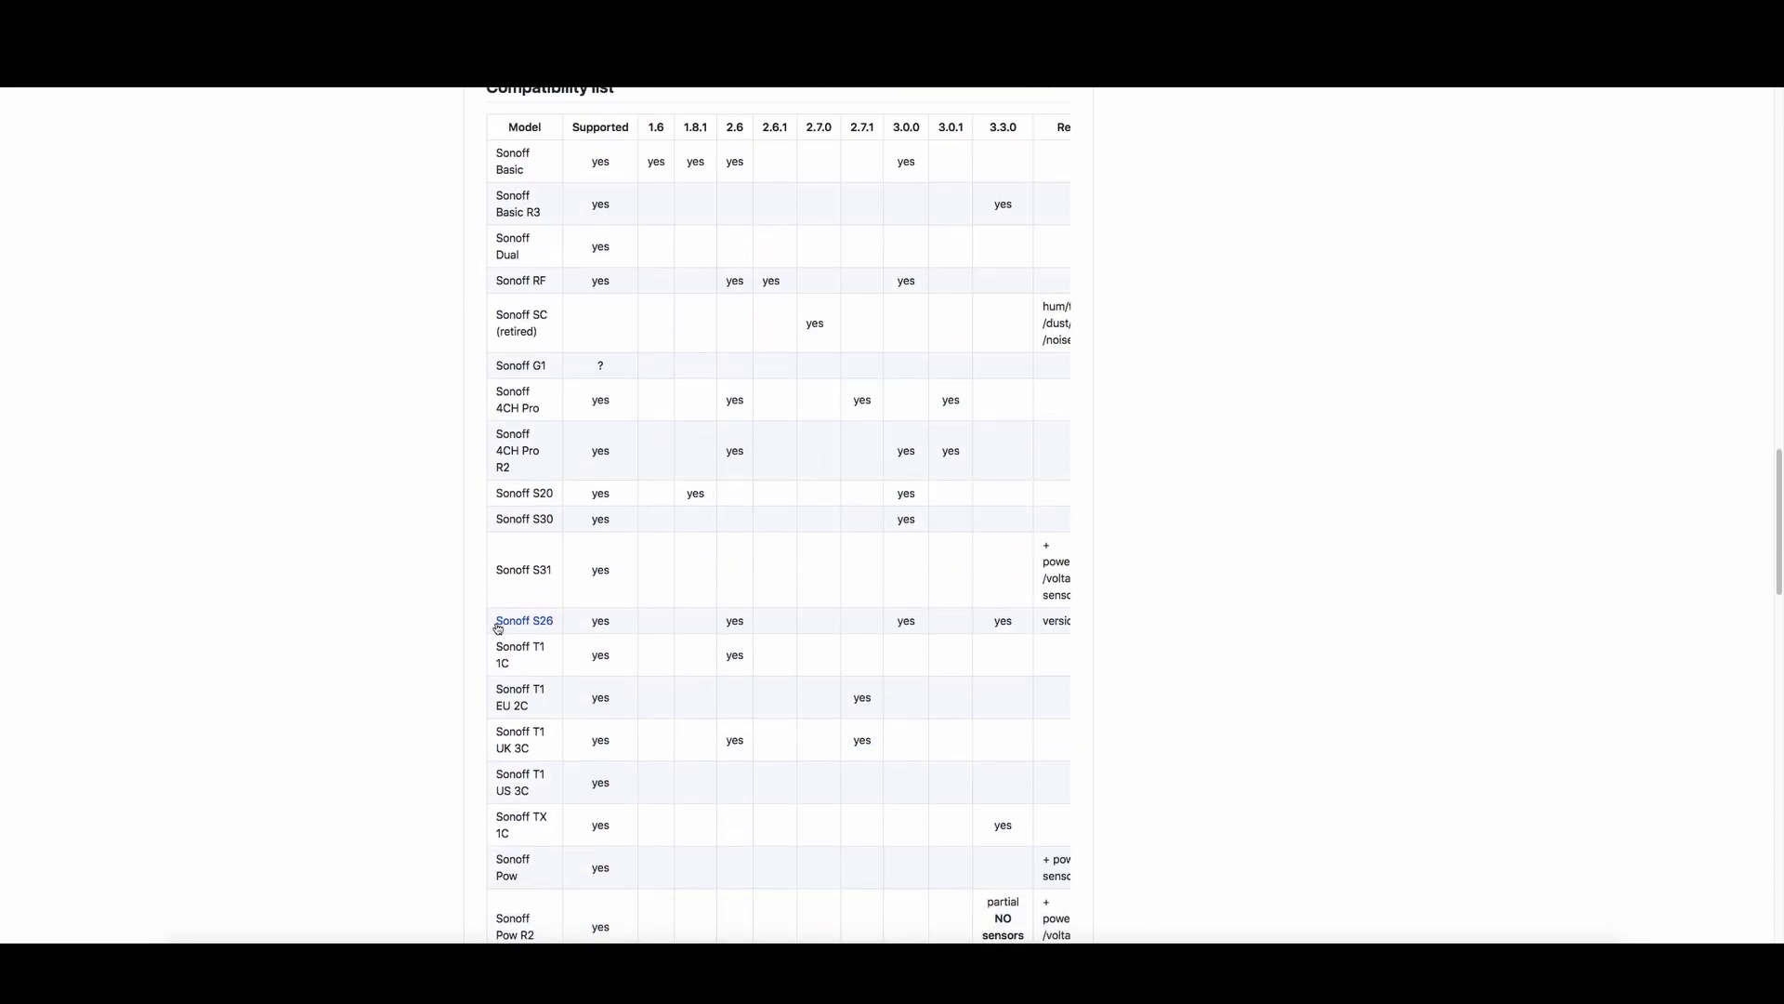
drag(564, 630, 414, 629)
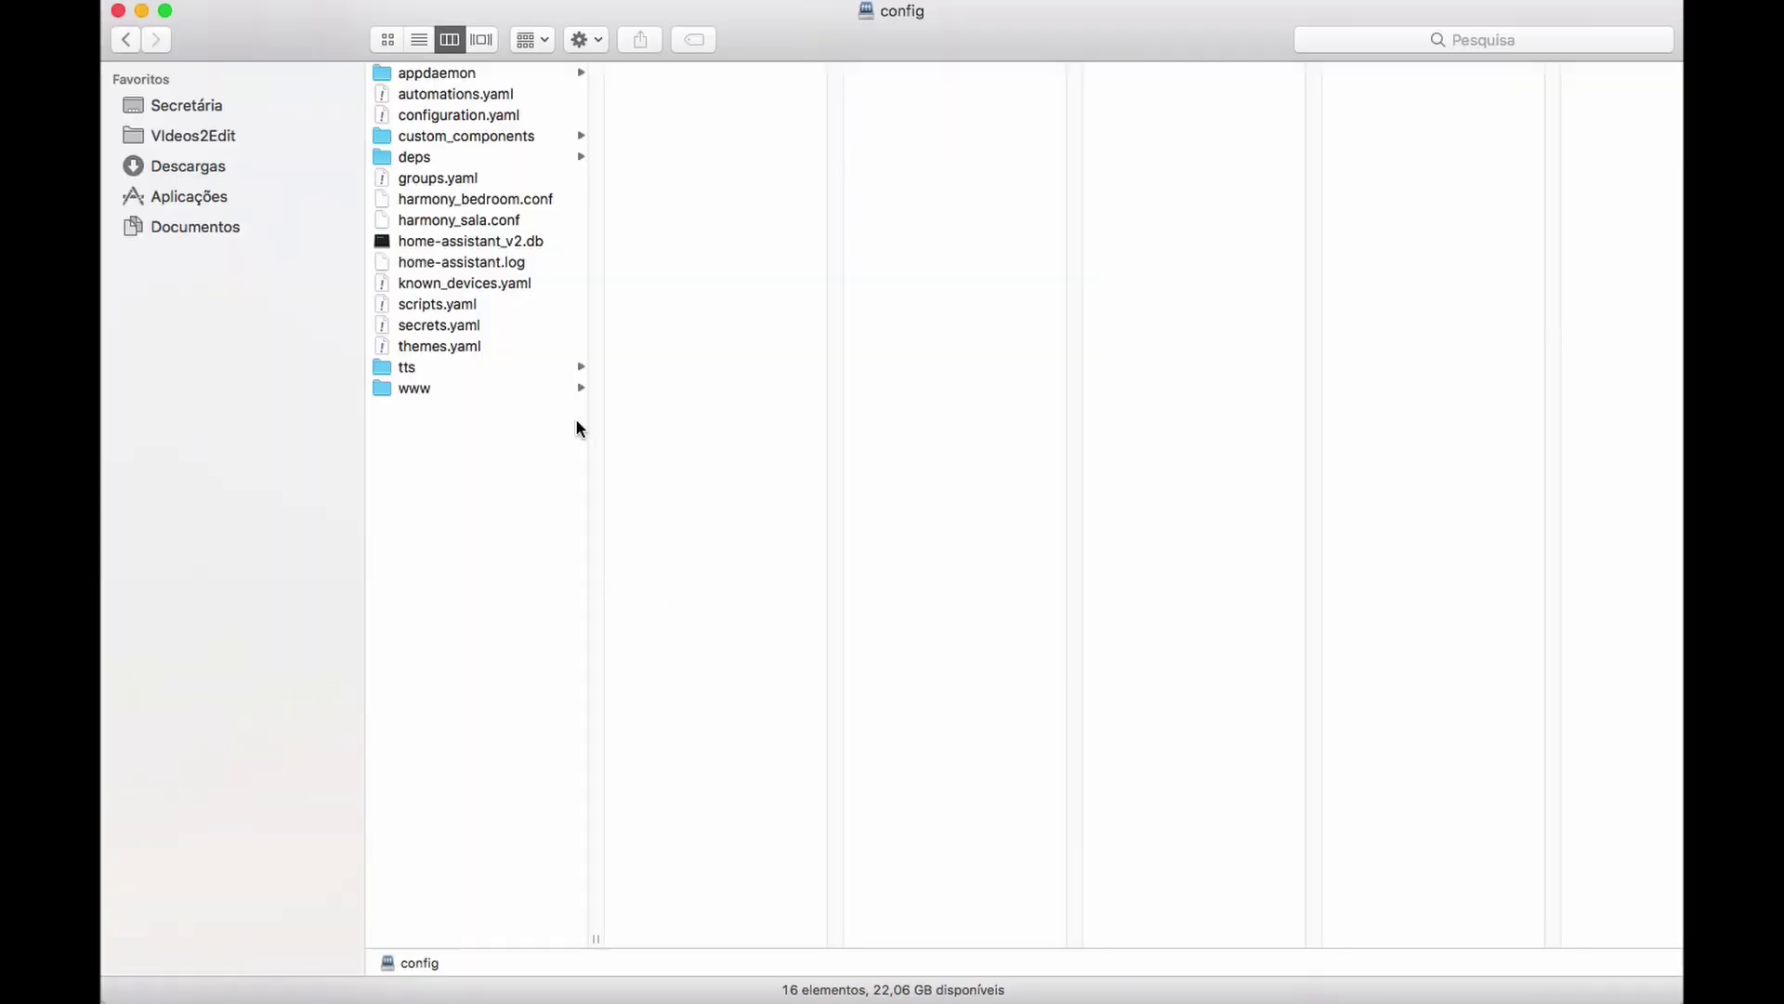
Open custom_components and then its sonoff folder in Finder's column view.
click(468, 140)
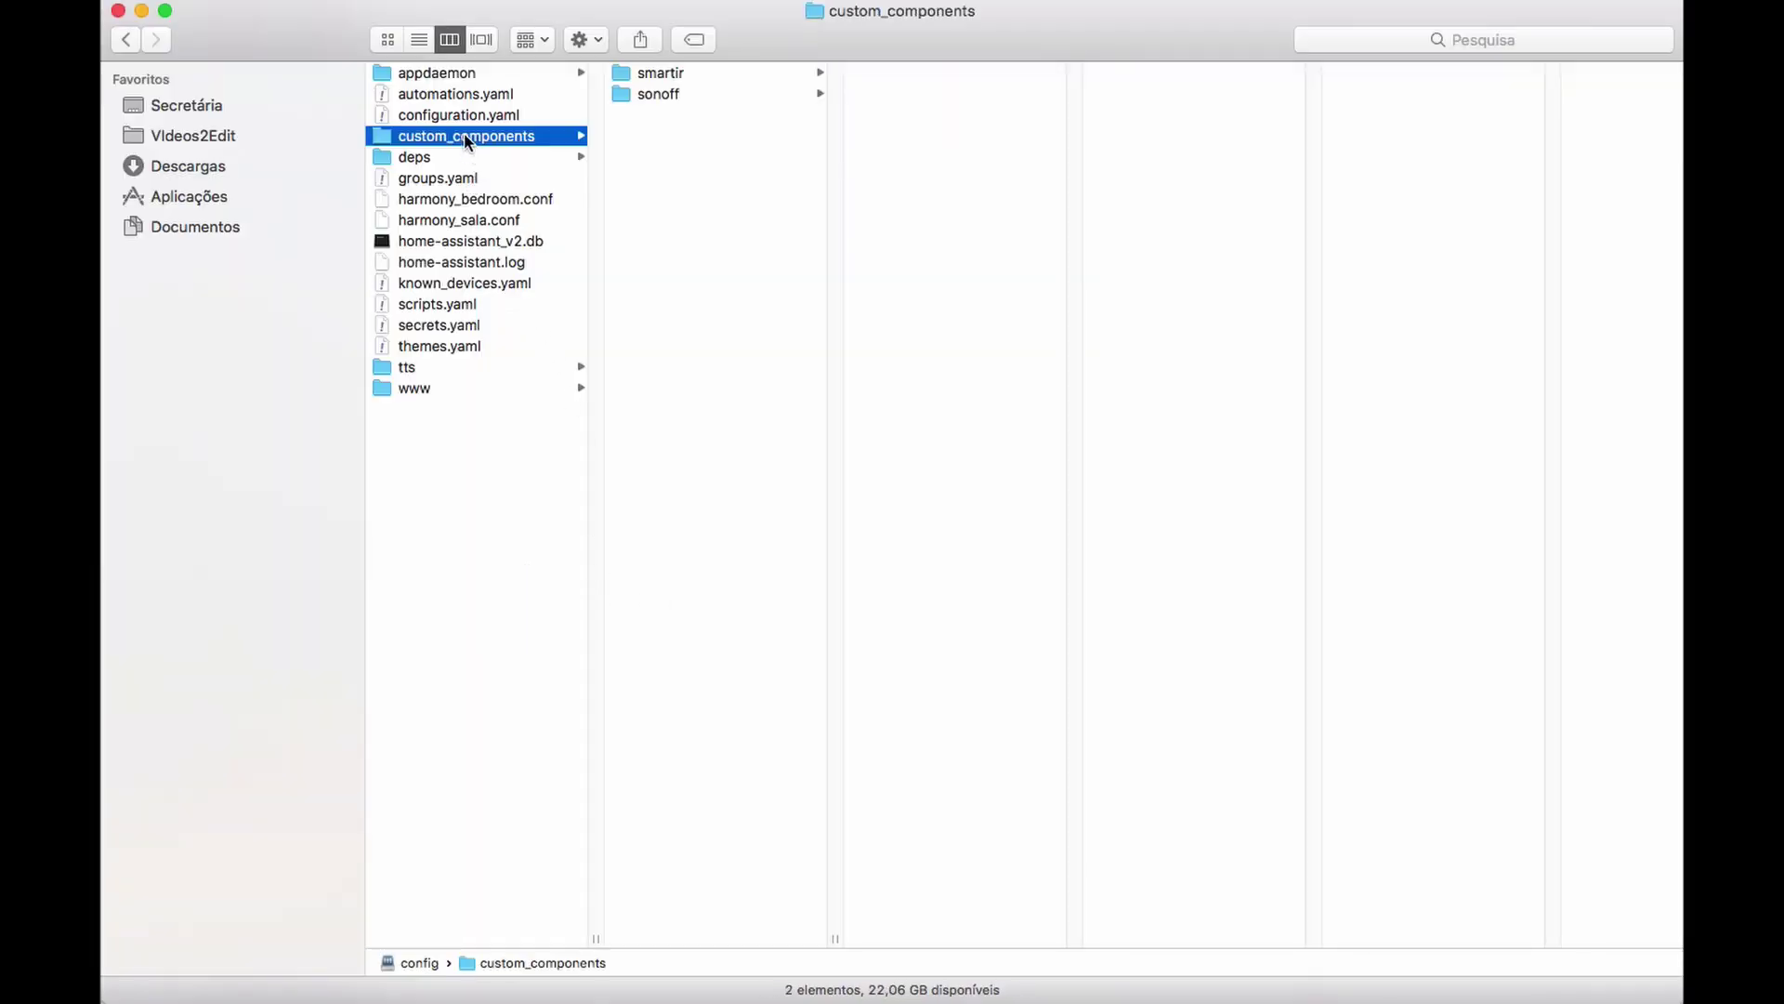
click(650, 97)
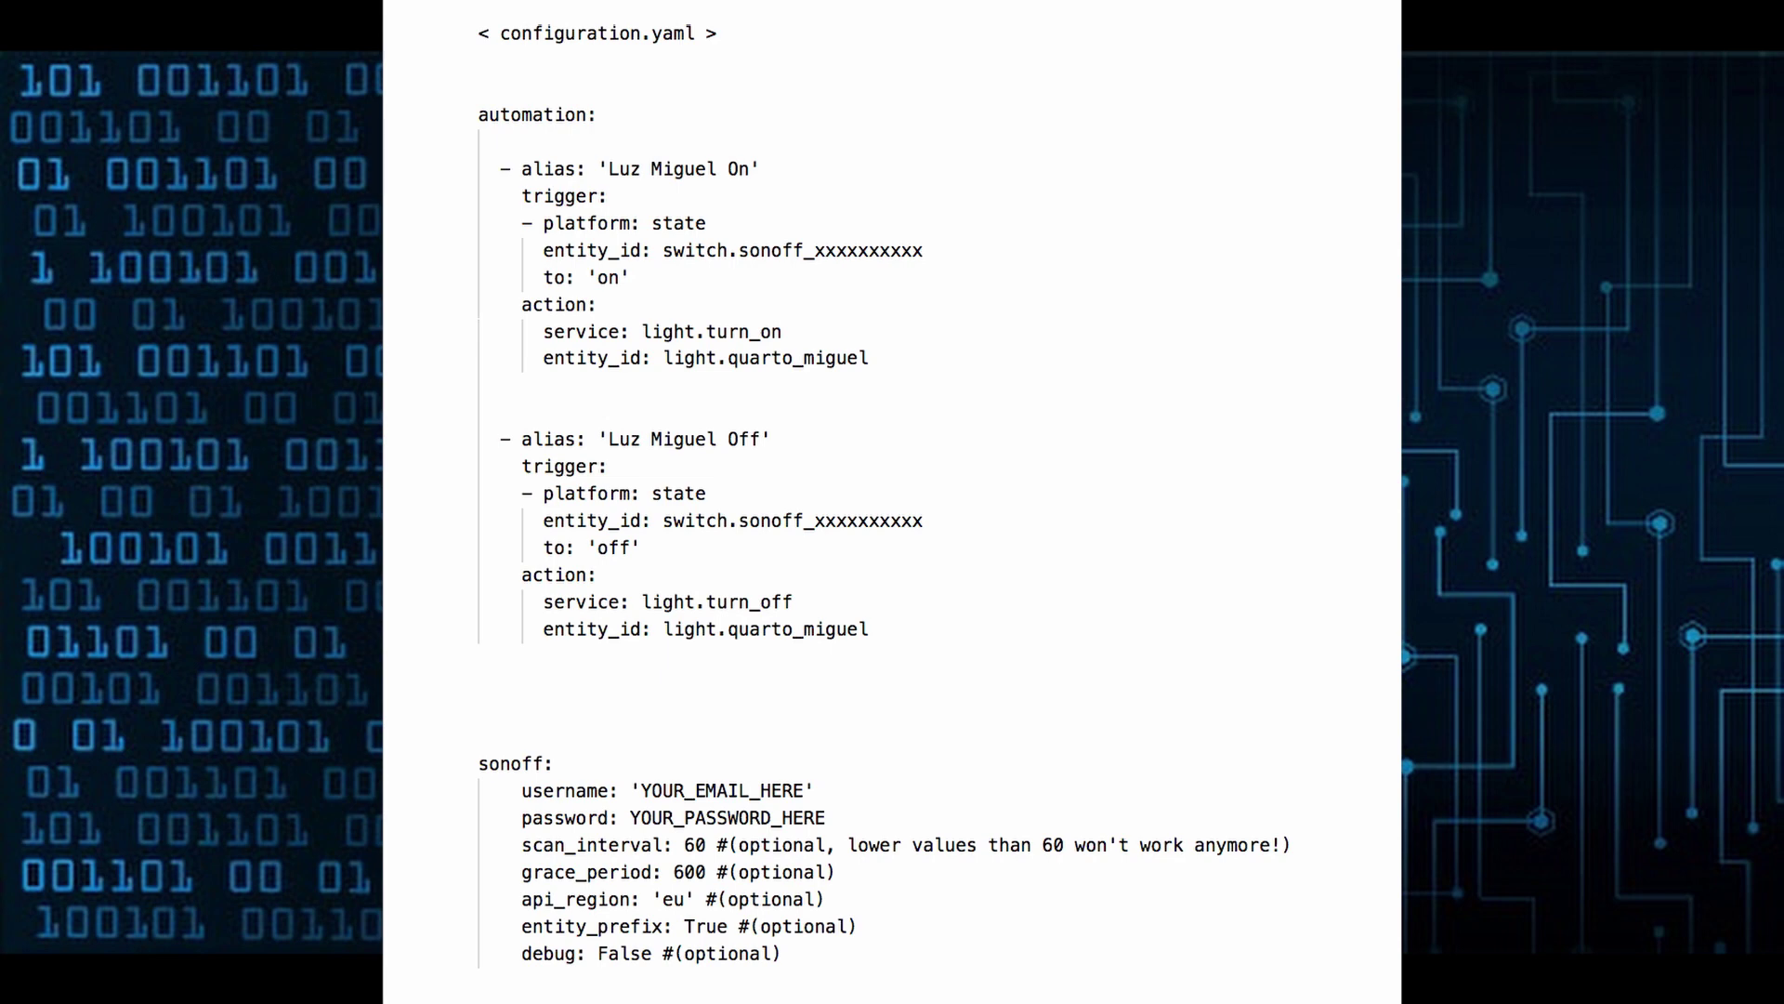
drag(779, 952, 487, 764)
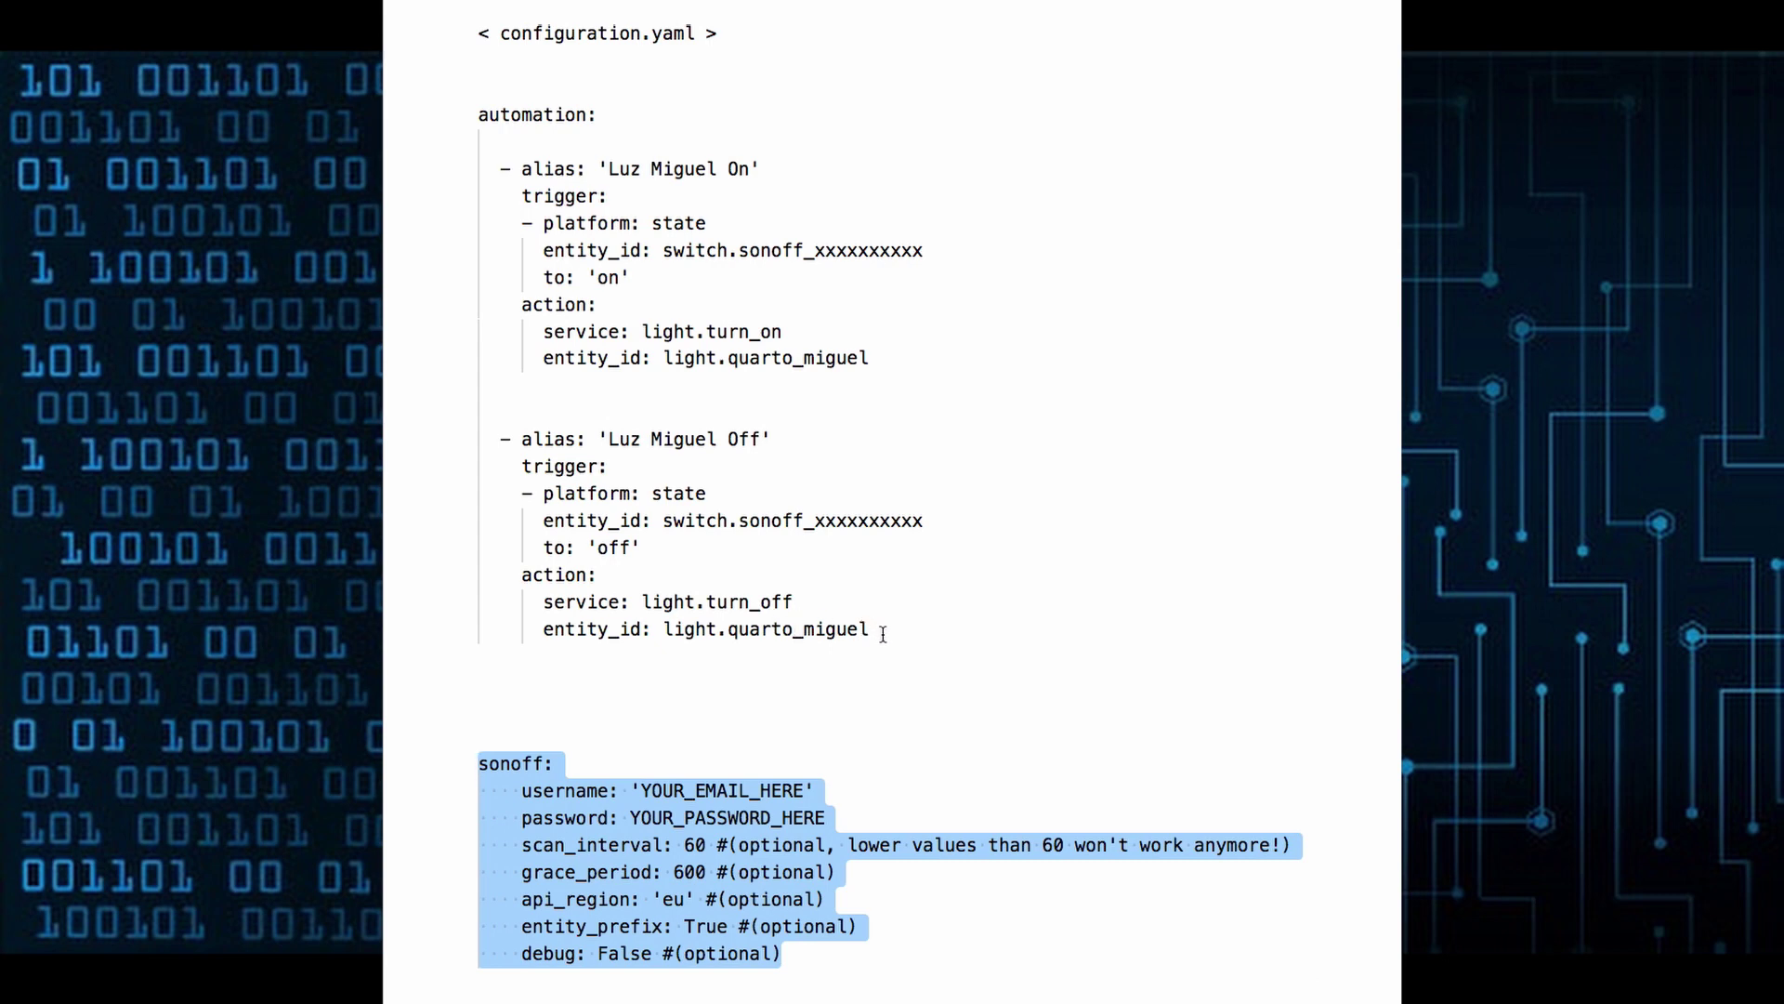
drag(883, 634, 475, 135)
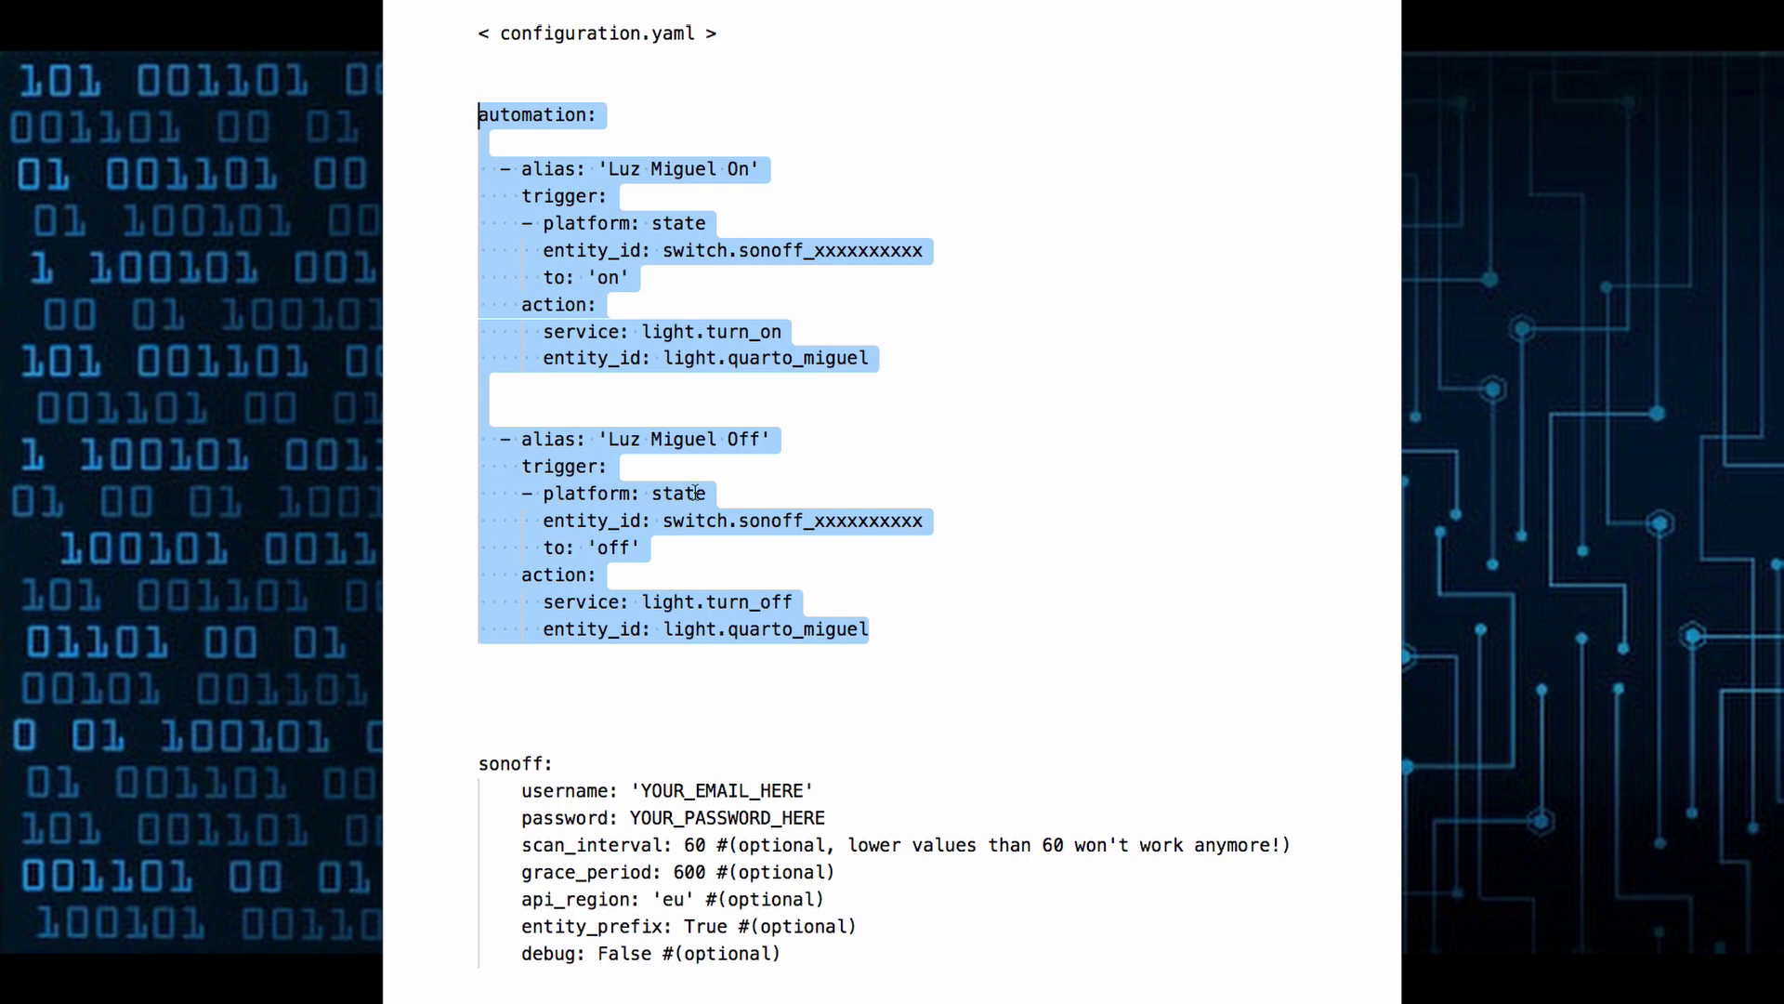
click(761, 521)
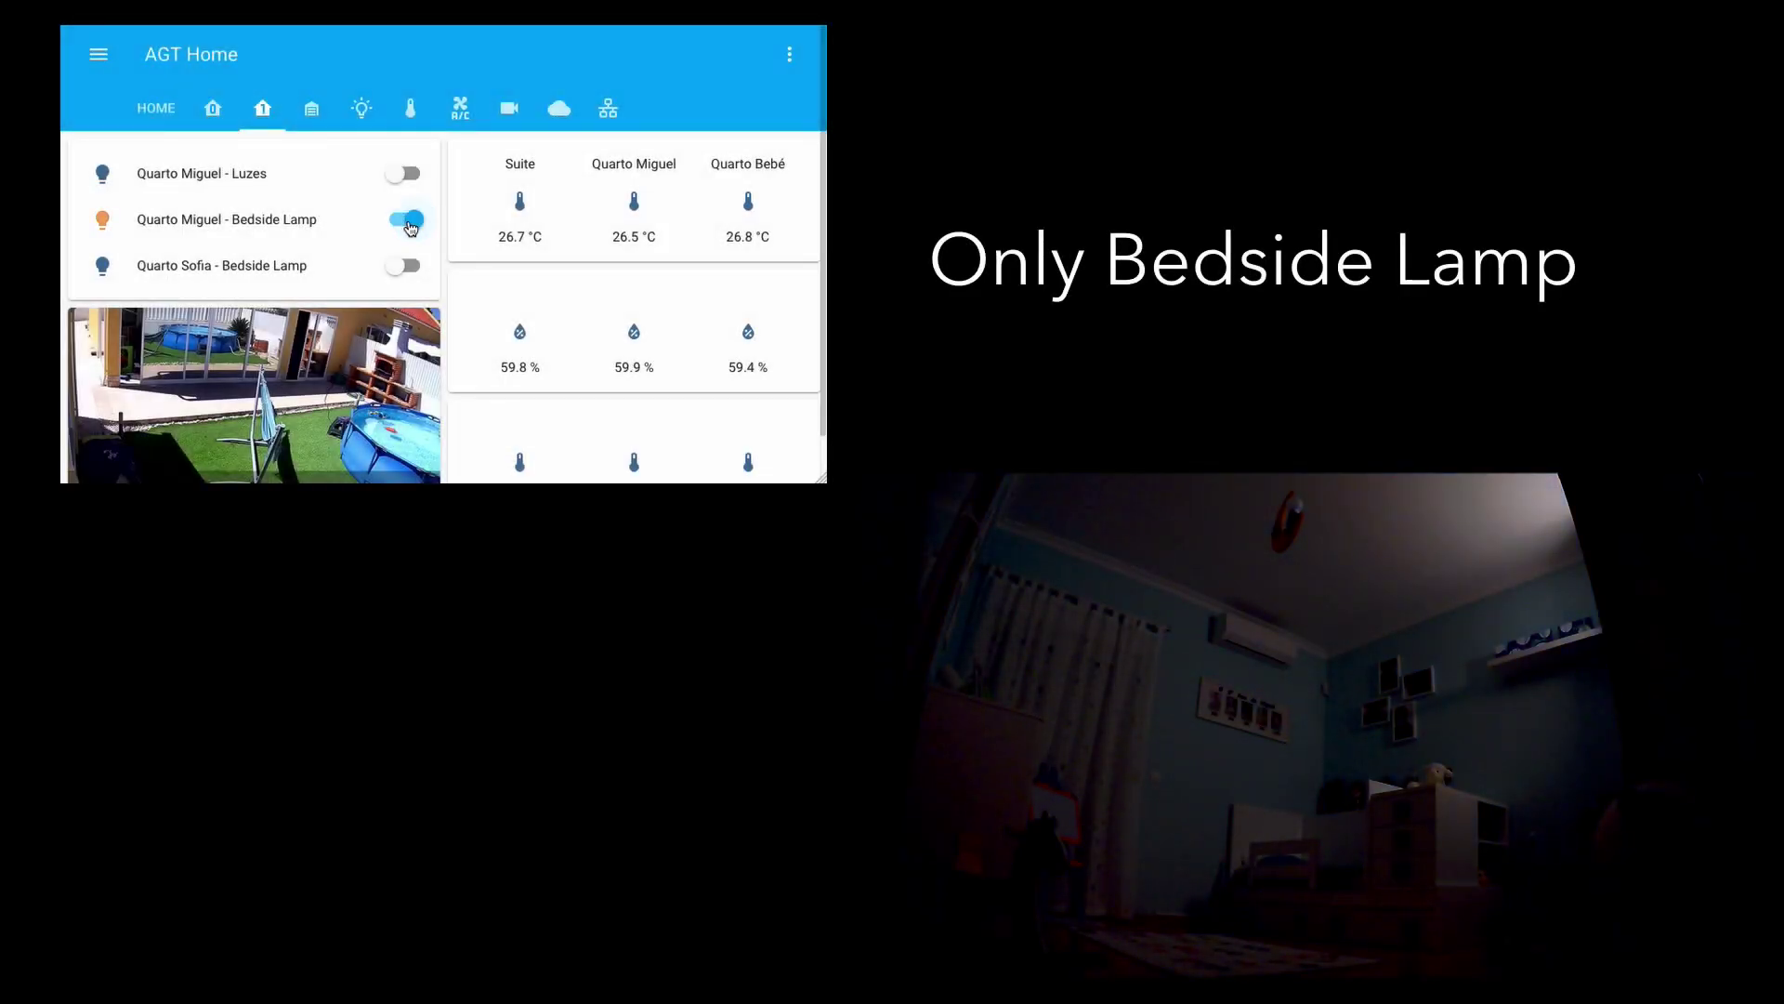
Turn the Bedside Lamp off, then switch the Luzes bedroom lights on.
click(407, 222)
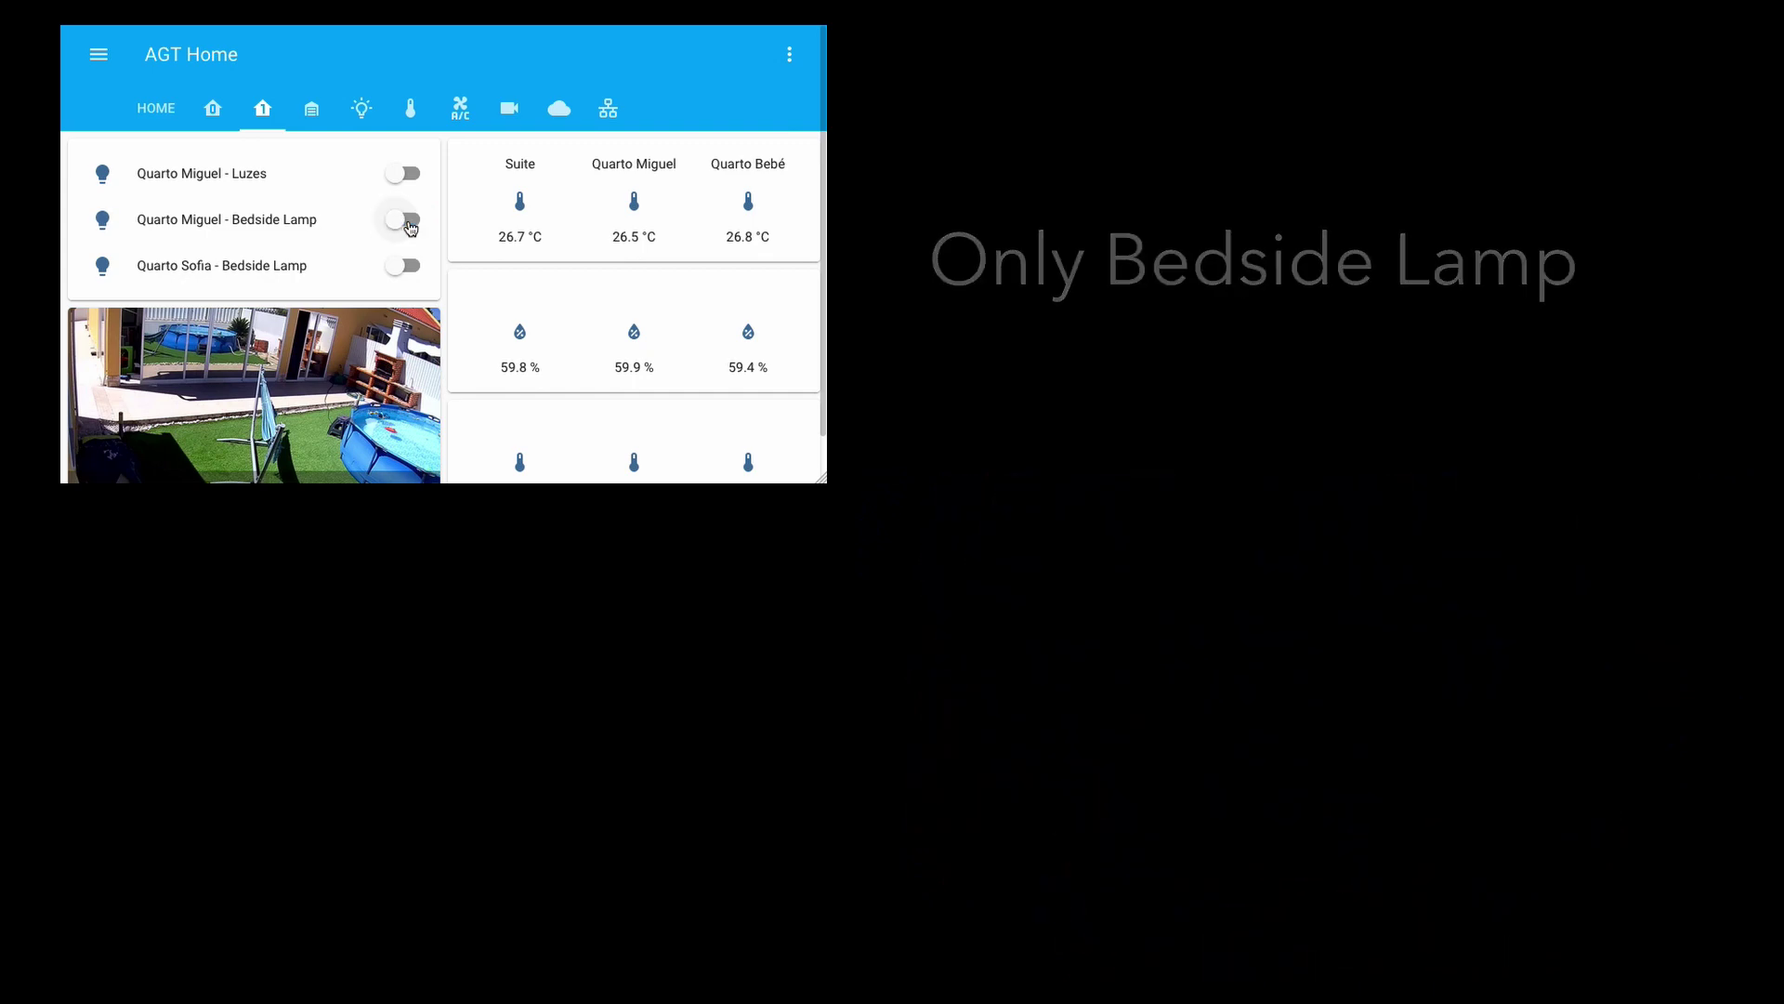
click(409, 174)
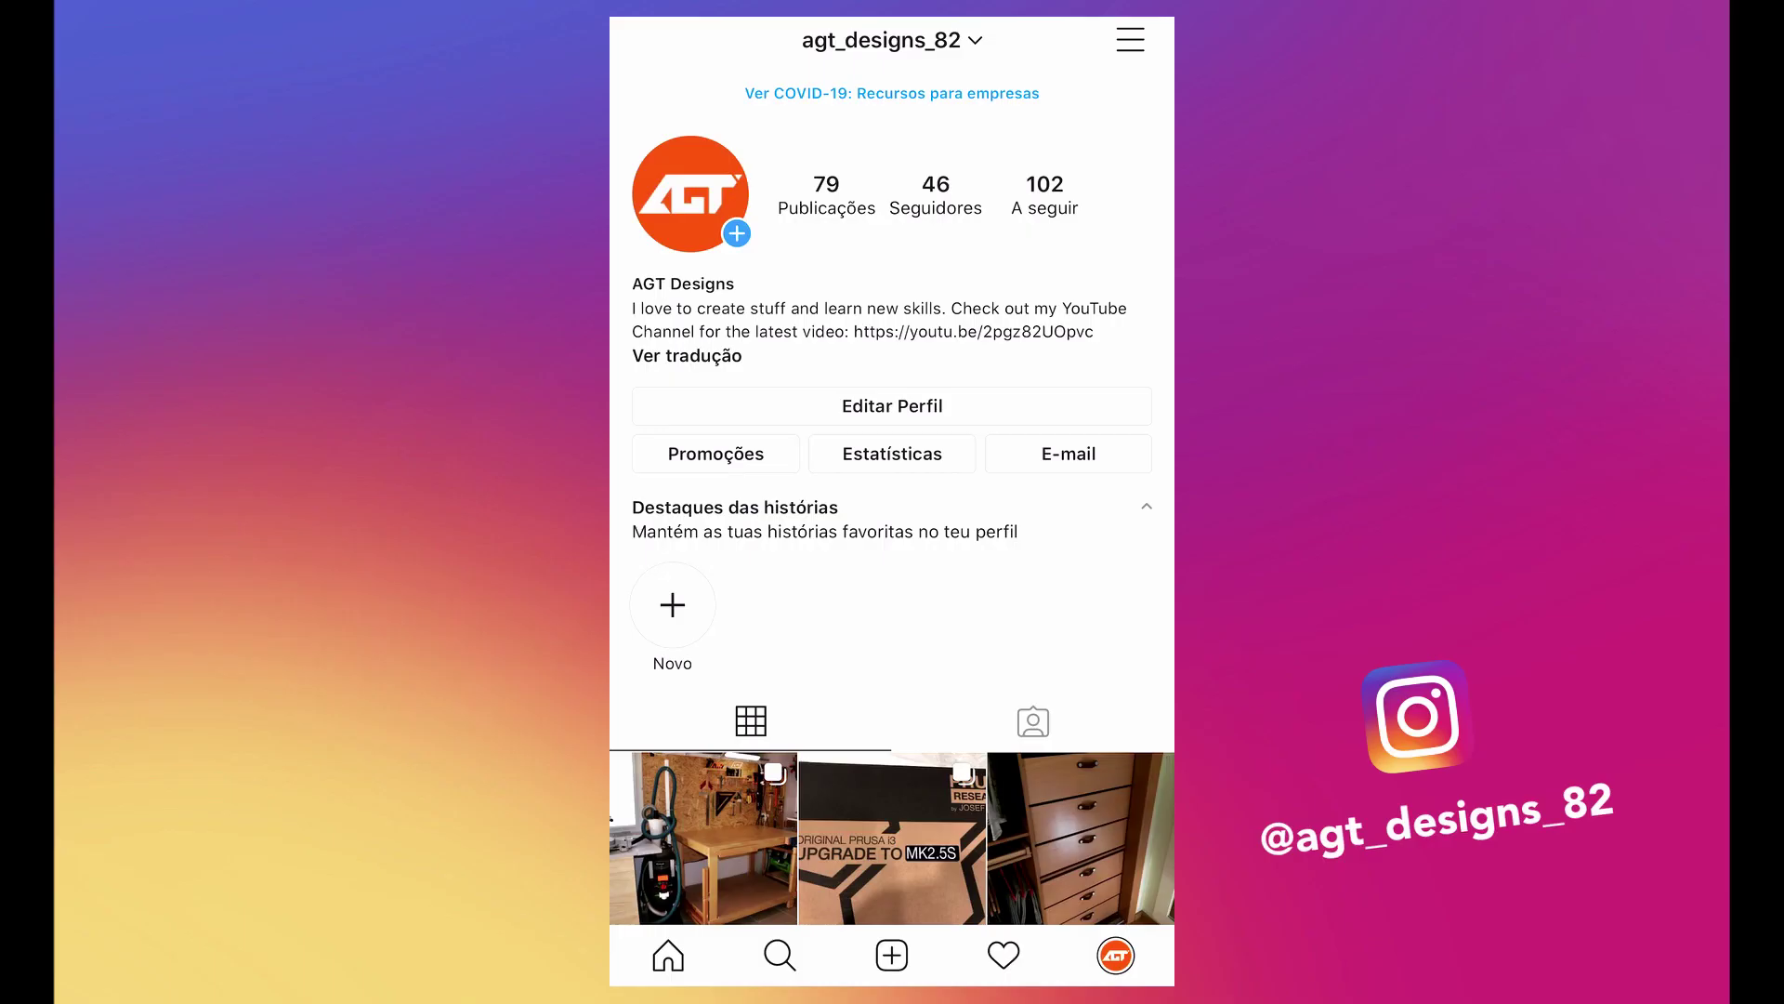
scroll(892, 520, down, 15)
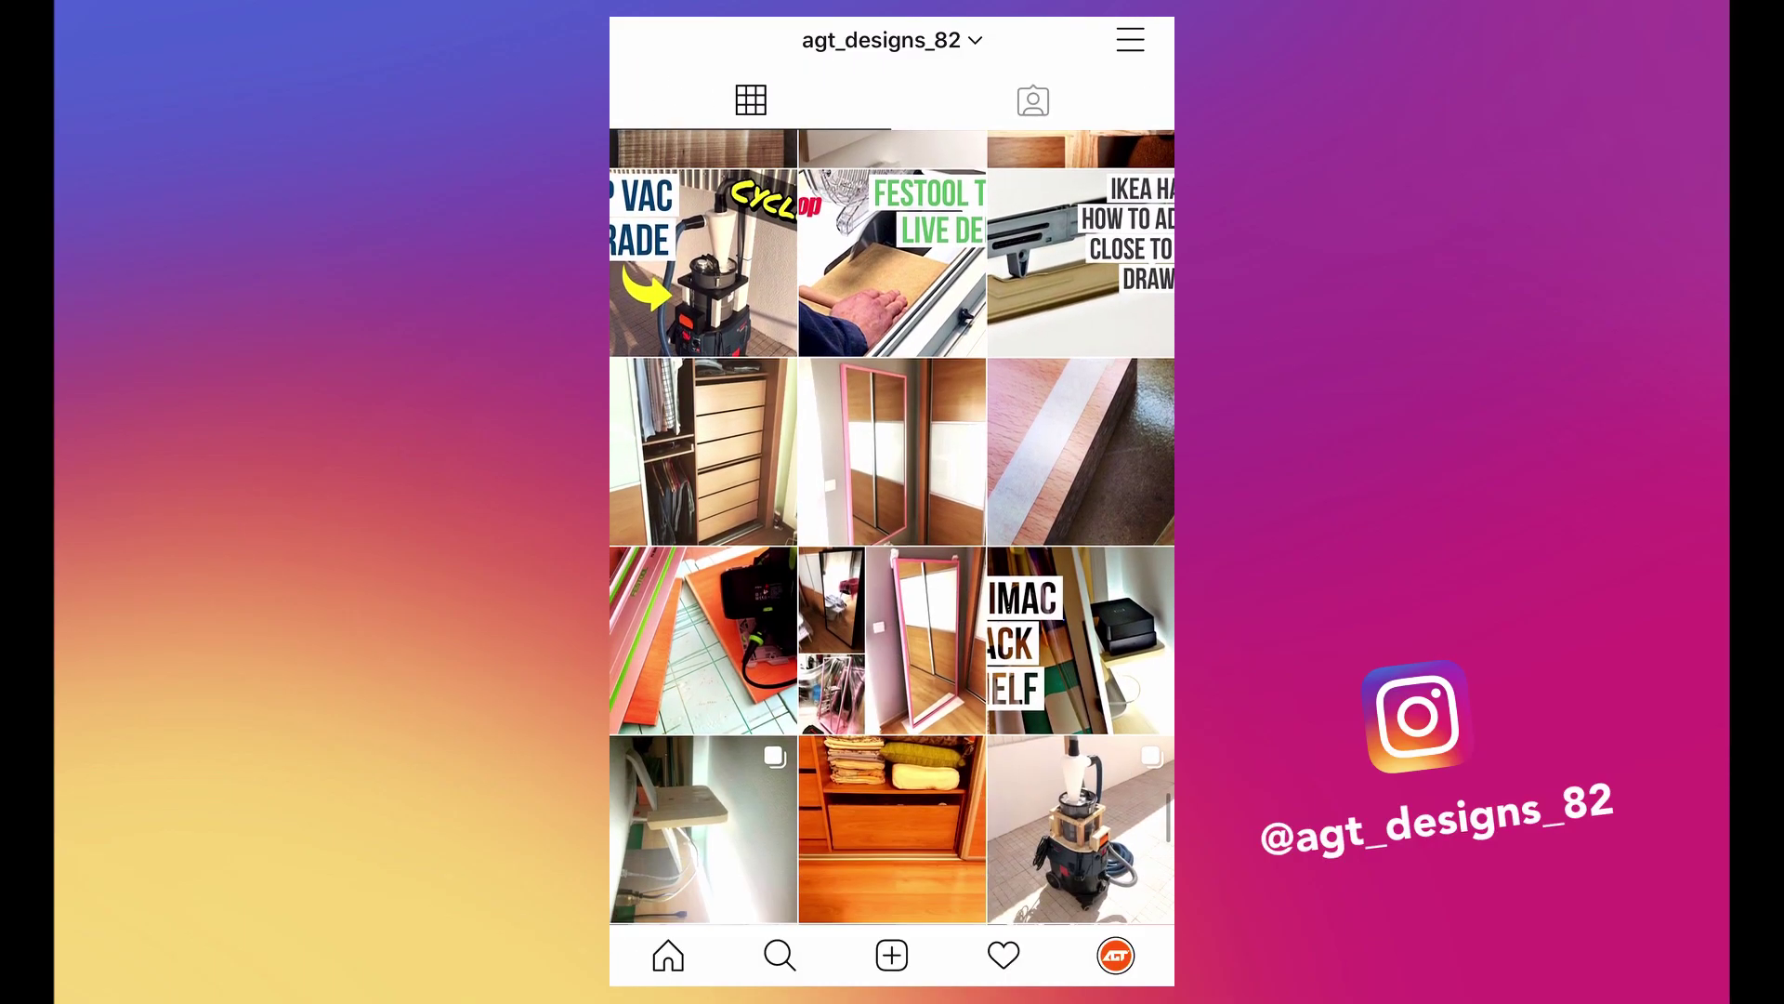